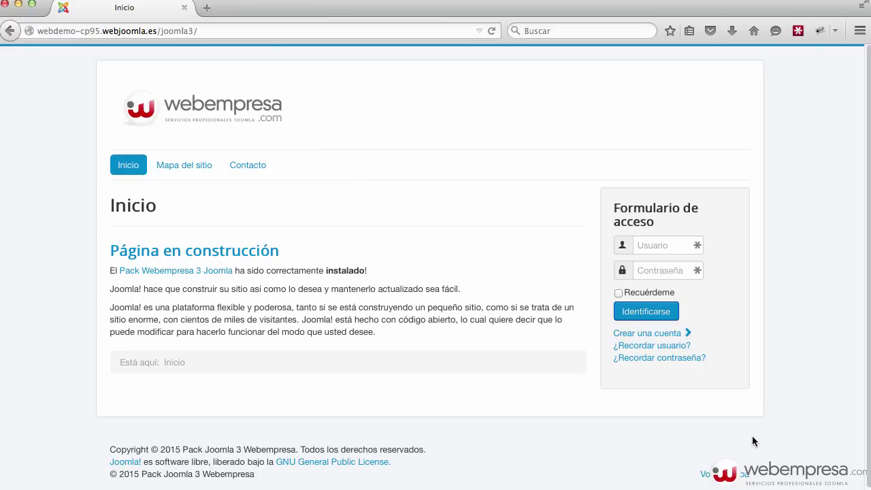
Go to the Joomla administrator login page at webdemo-cp95.webjoomla.es/joomla3/administrator.
click(213, 30)
click(217, 31)
text(administrator)
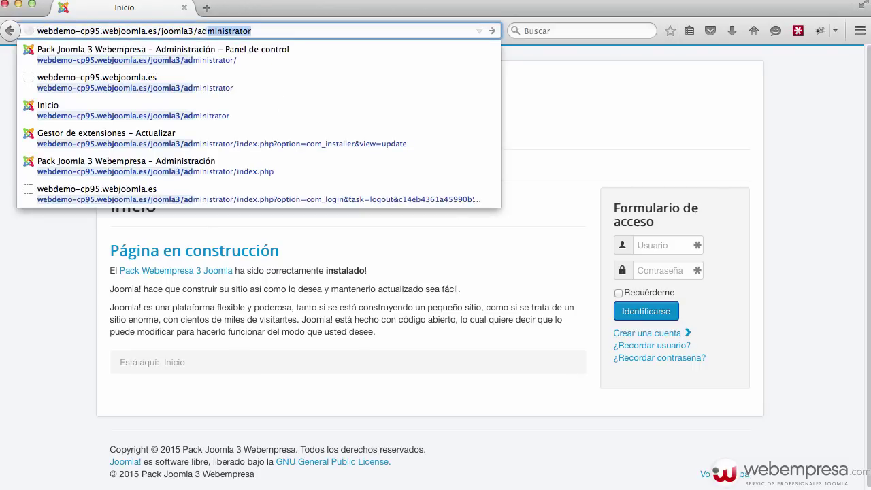
key(Return)
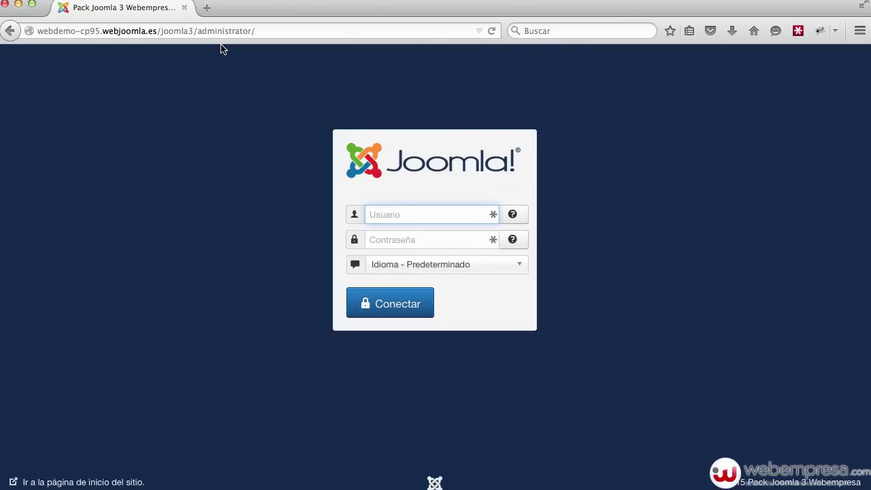
Log in to the Joomla administration with the username admin and the account password.
text(admin)
key(Tab)
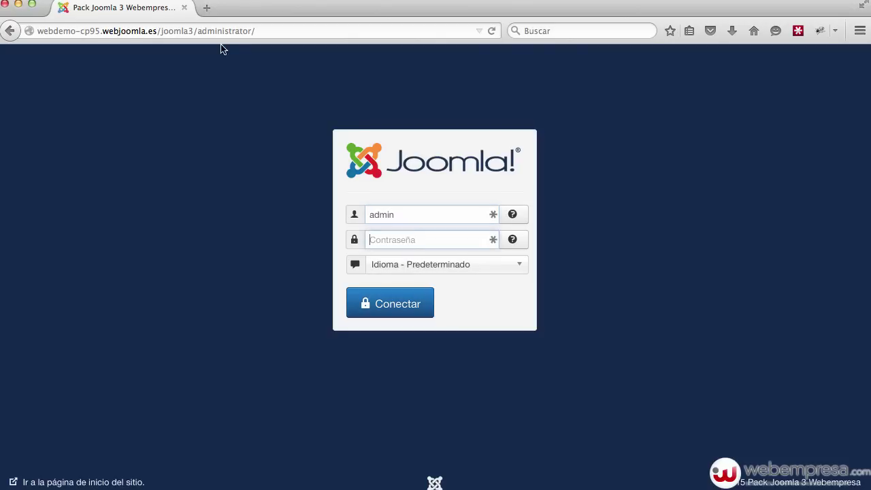
text(********)
key(Return)
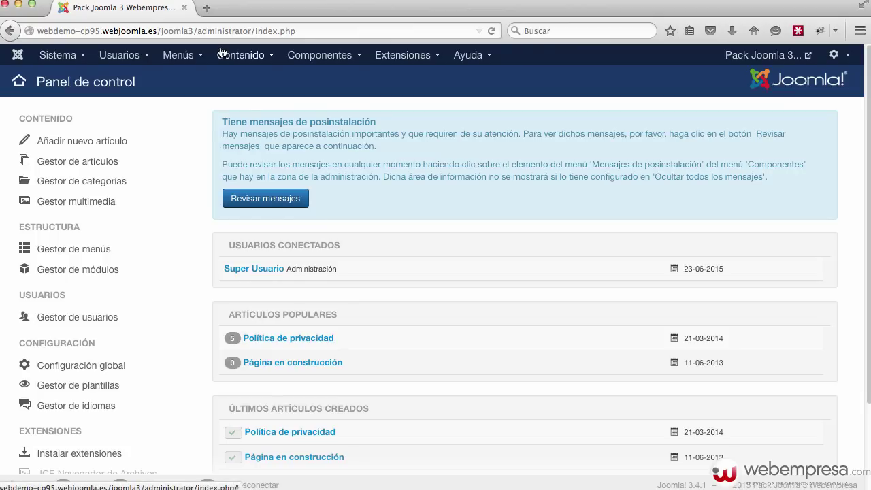
View the public site and compare its header logo with a preview of the custom chocolate company logo file, then close the preview.
click(771, 61)
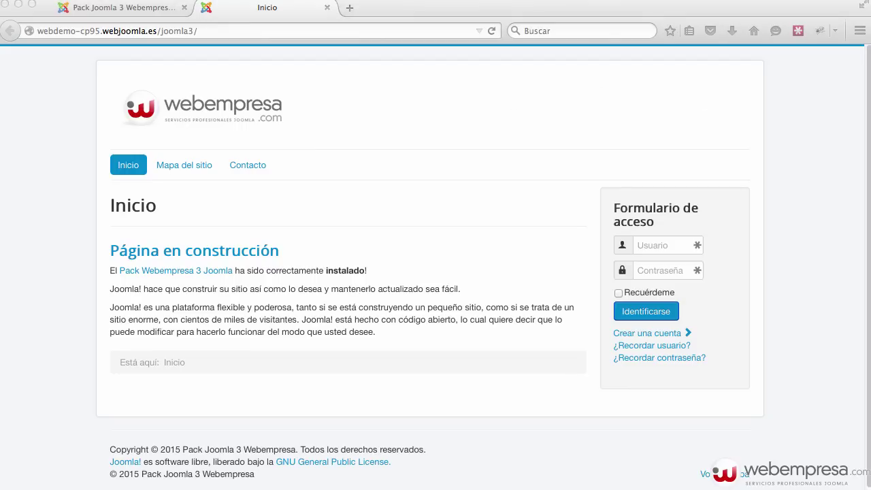
key(space)
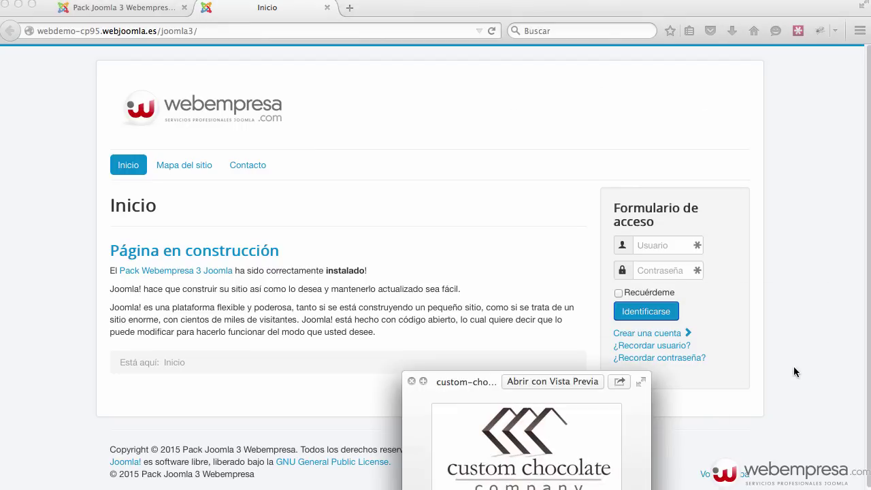
drag(478, 384, 295, 87)
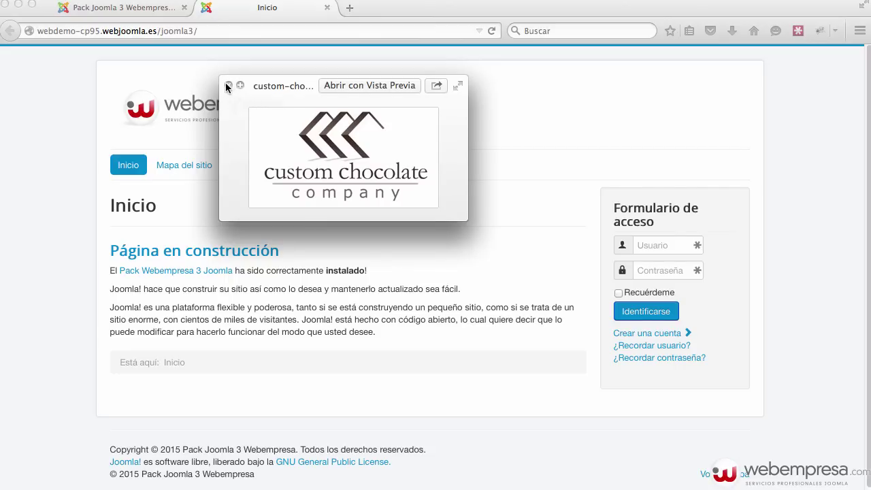
drag(283, 85, 284, 135)
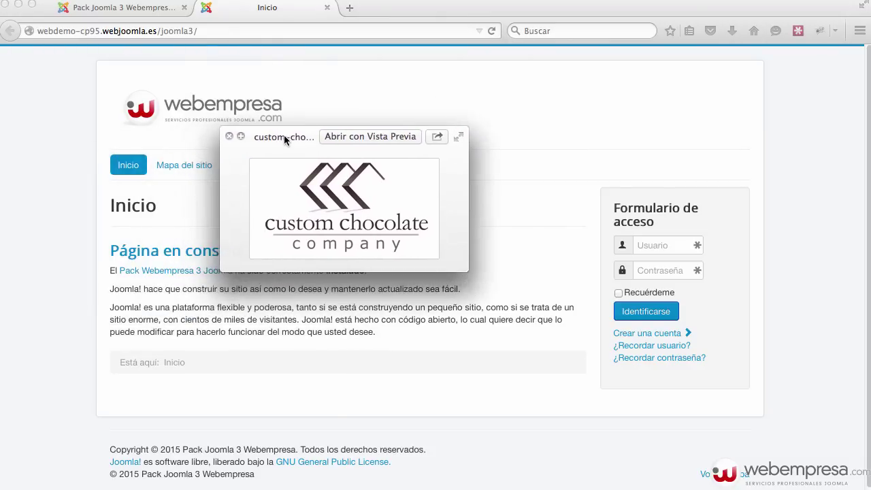
click(230, 136)
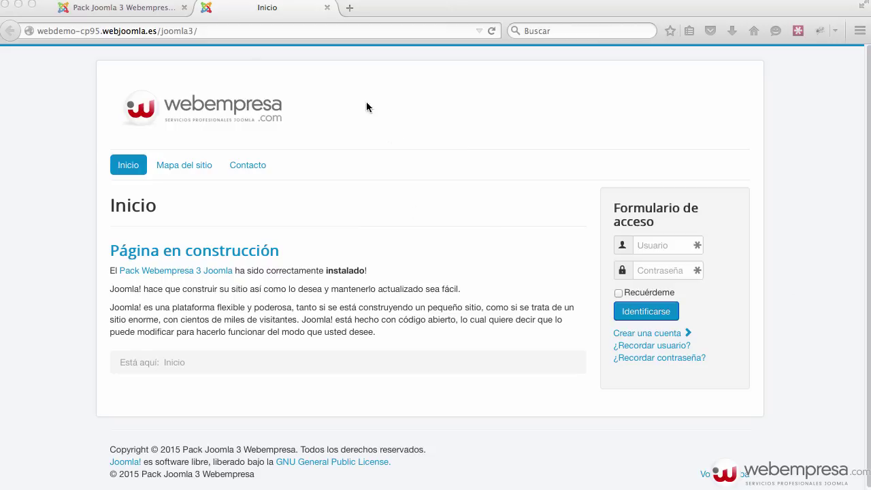
Return to the administration and open the advanced settings of the protostar - Predeterminada template style.
click(161, 14)
click(433, 59)
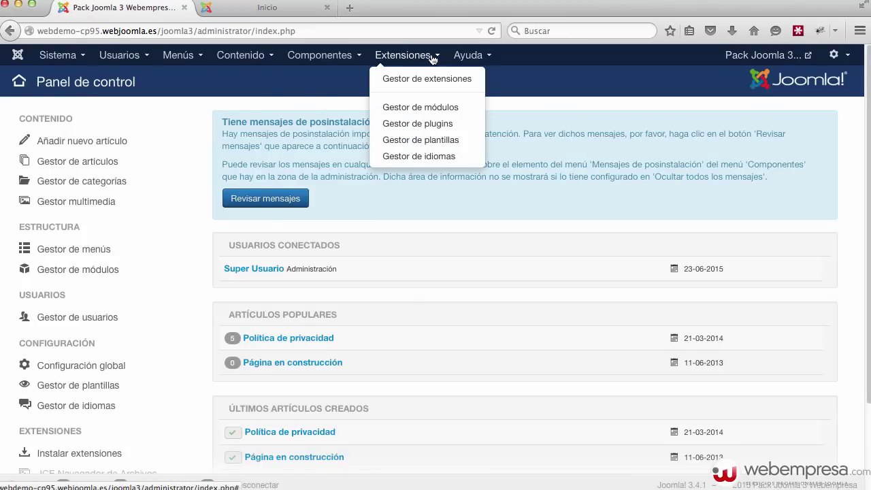
click(431, 140)
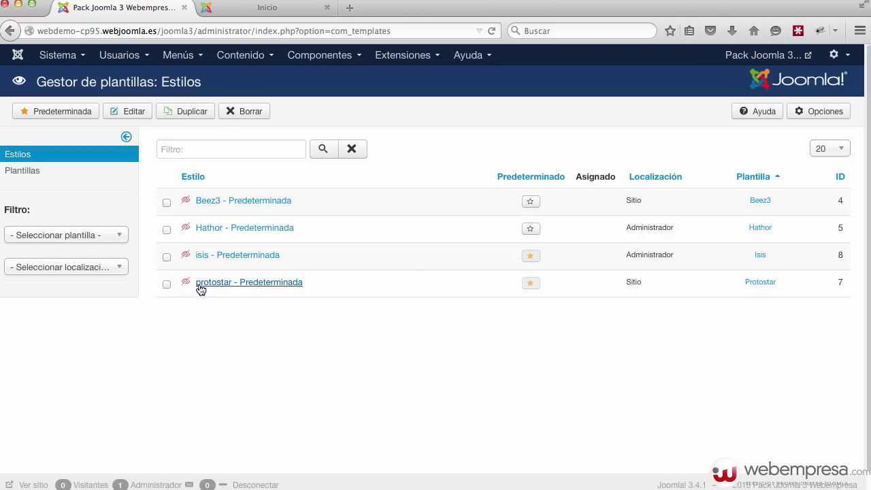
click(233, 287)
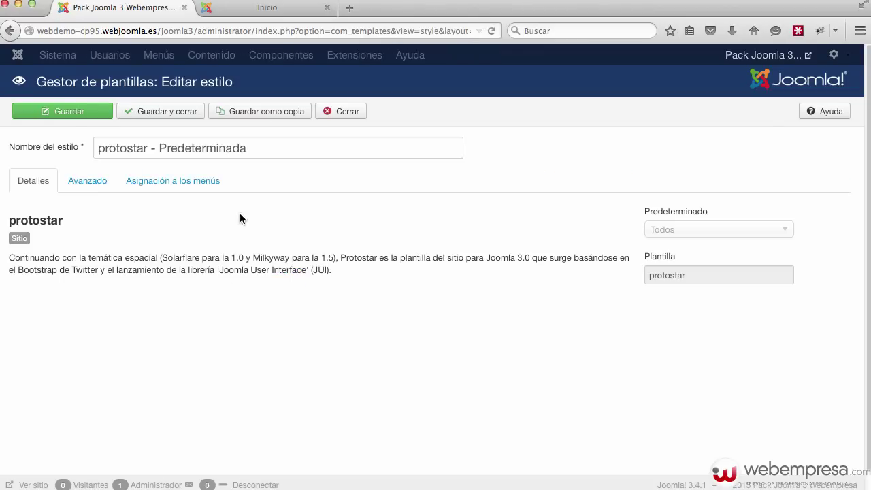
click(87, 180)
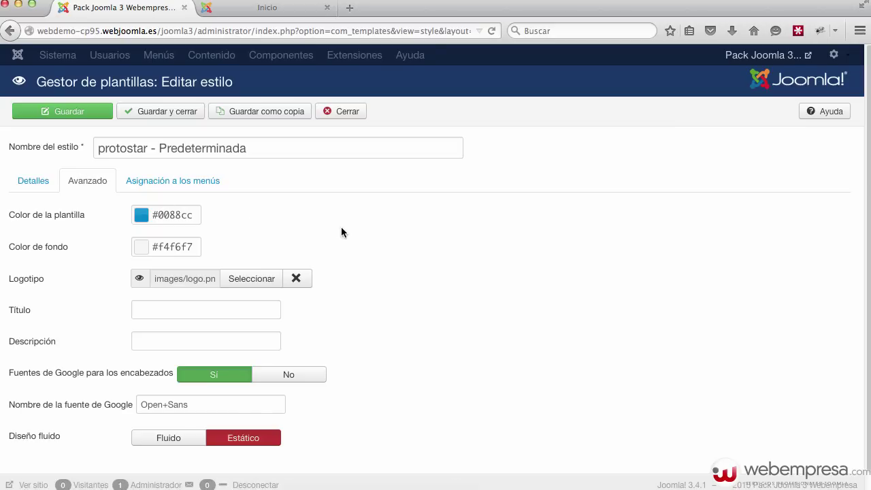
scroll(523, 287, down, 1)
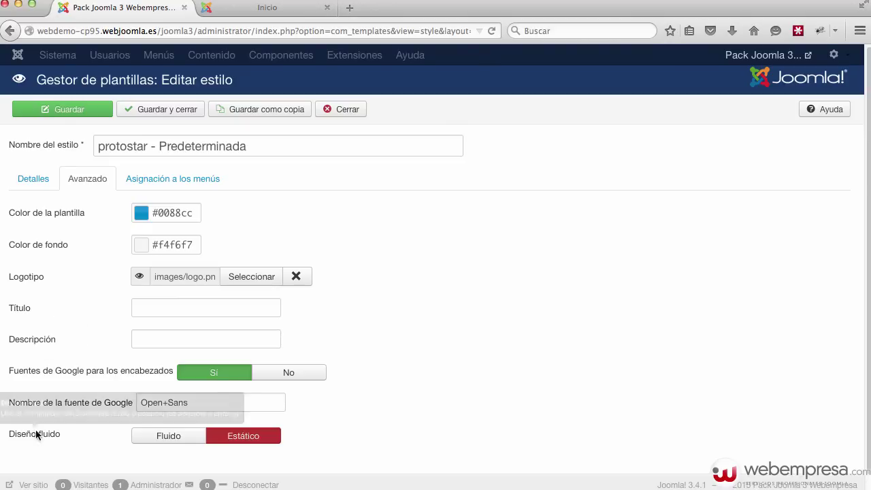
Upload custom-chocolate-logo.png from the Escritorio folder to the site's images through the Logotipo image selector.
click(232, 276)
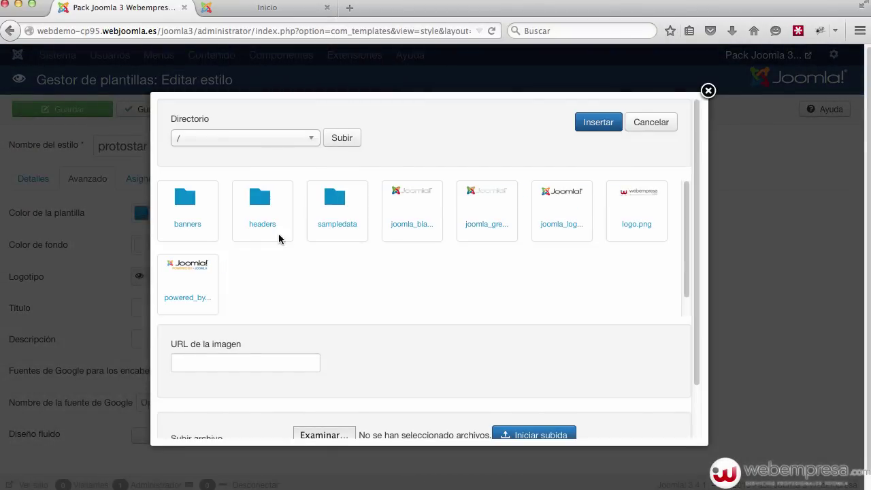
scroll(562, 219, down, 1)
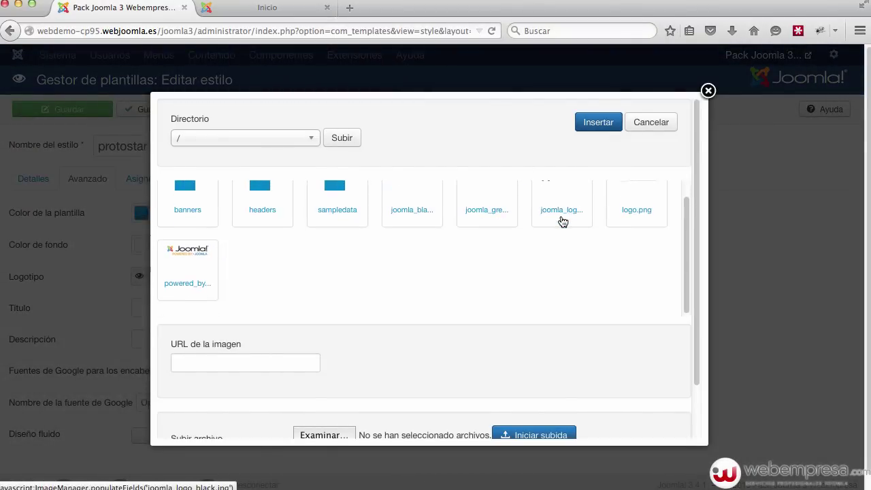
scroll(561, 219, up, 1)
scroll(622, 411, down, 4)
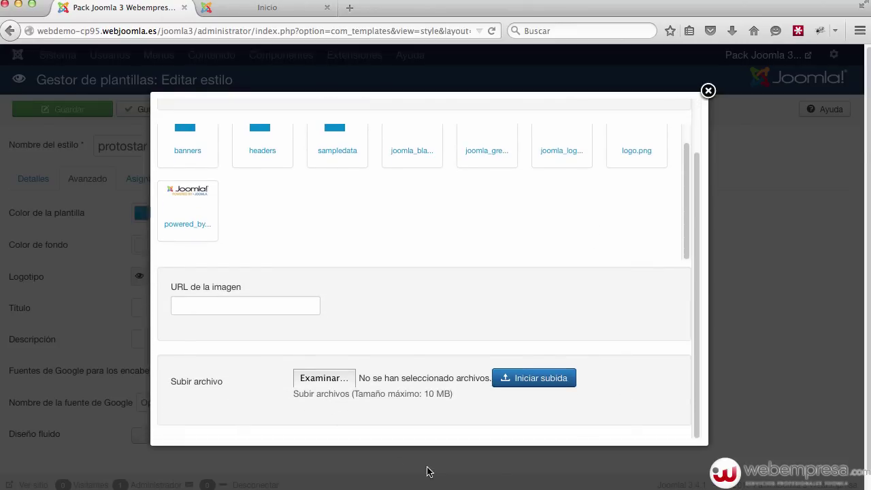
click(323, 377)
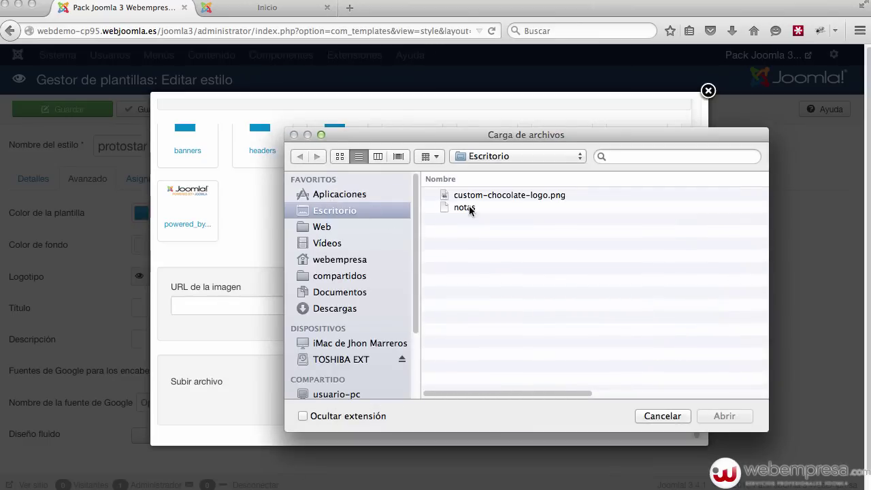
click(526, 194)
click(741, 416)
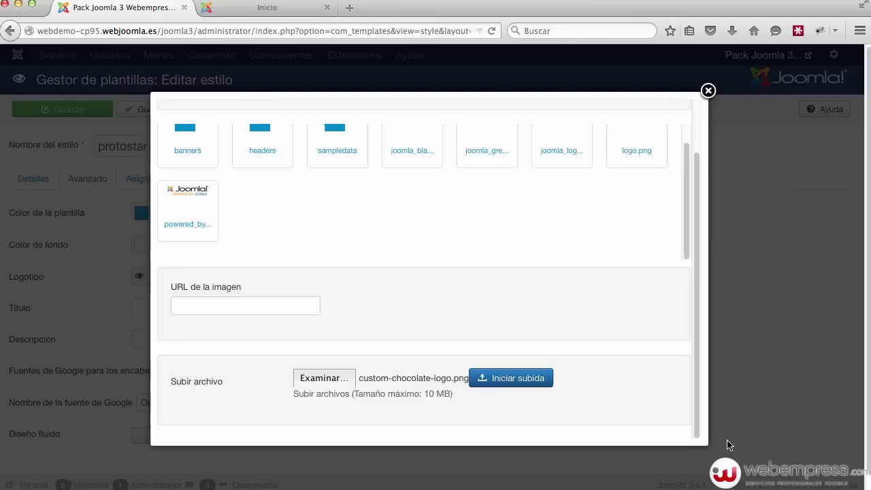
click(517, 381)
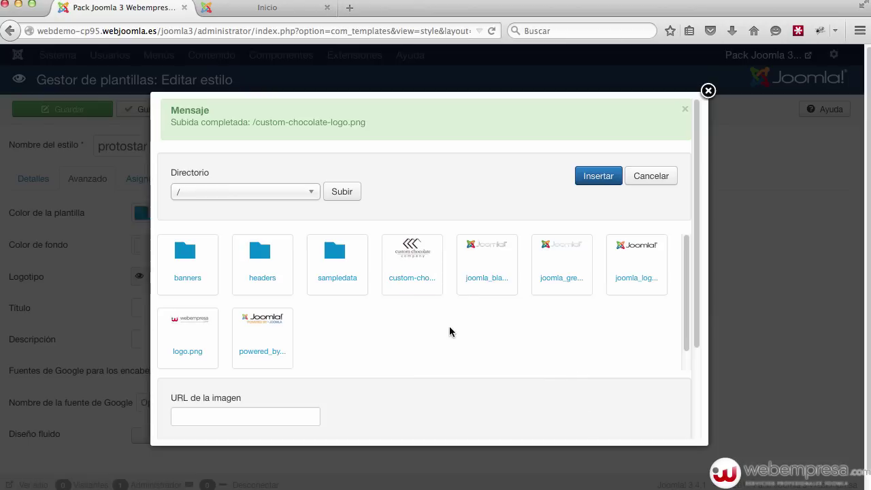
Save the protostar style with custom-chocolate-logo.png inserted as its logo, and reload the public home page to check it.
click(408, 255)
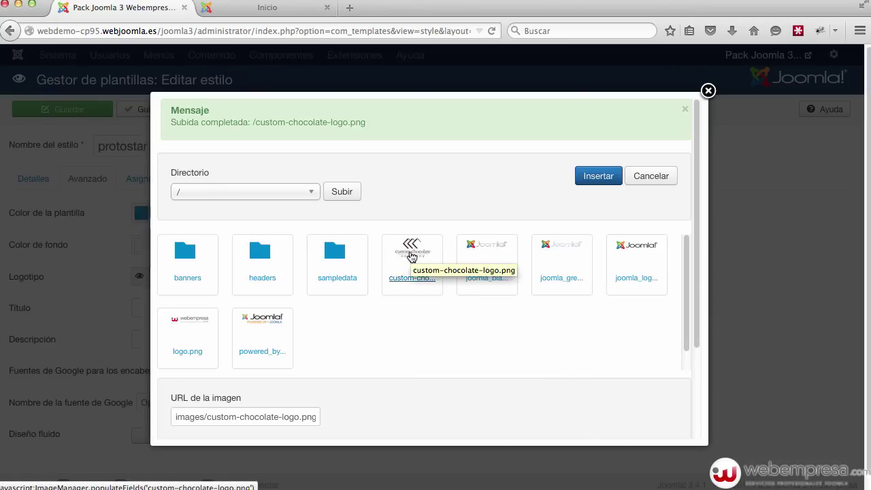
click(597, 176)
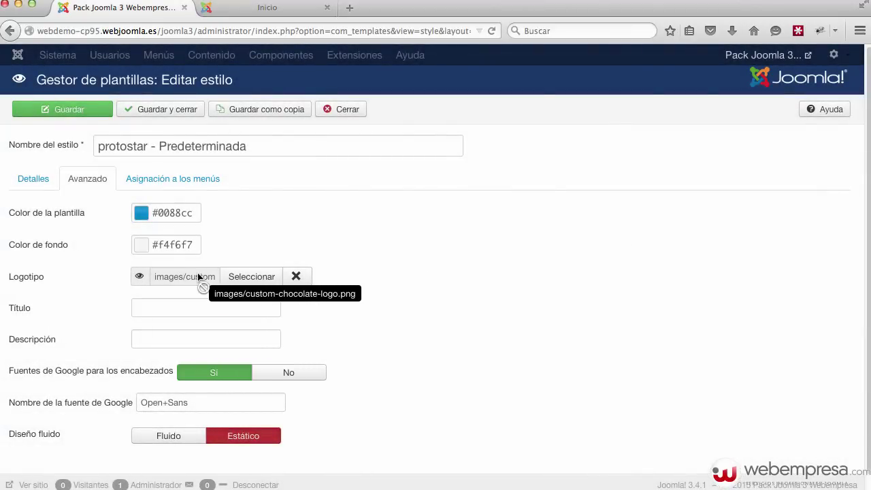
click(71, 109)
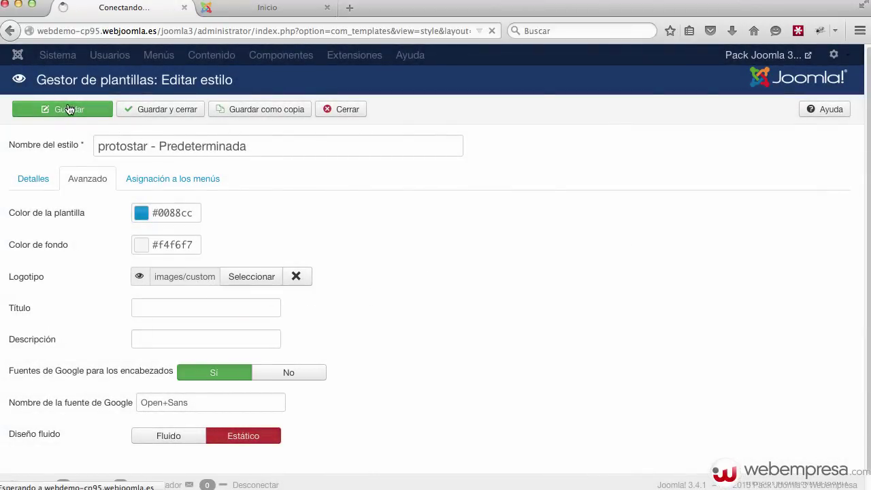
click(248, 12)
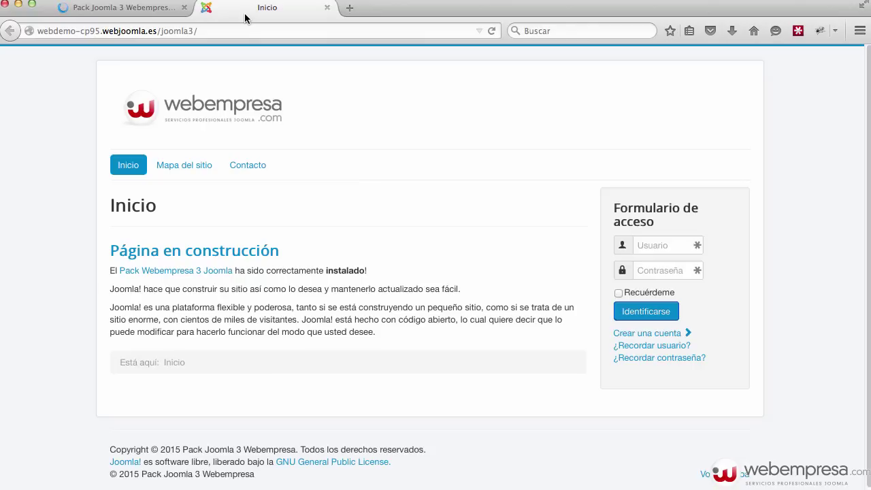
click(490, 31)
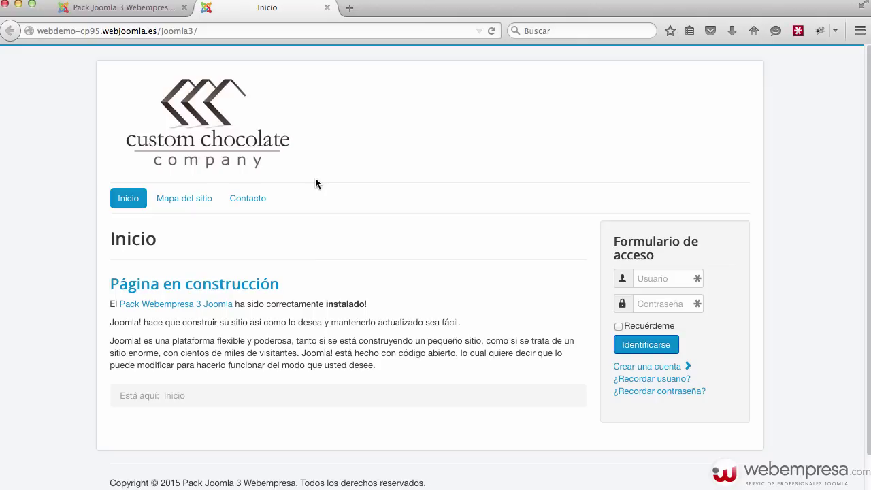
Set the protostar style's template colour (Color de la plantilla) to #4f6e70.
click(158, 7)
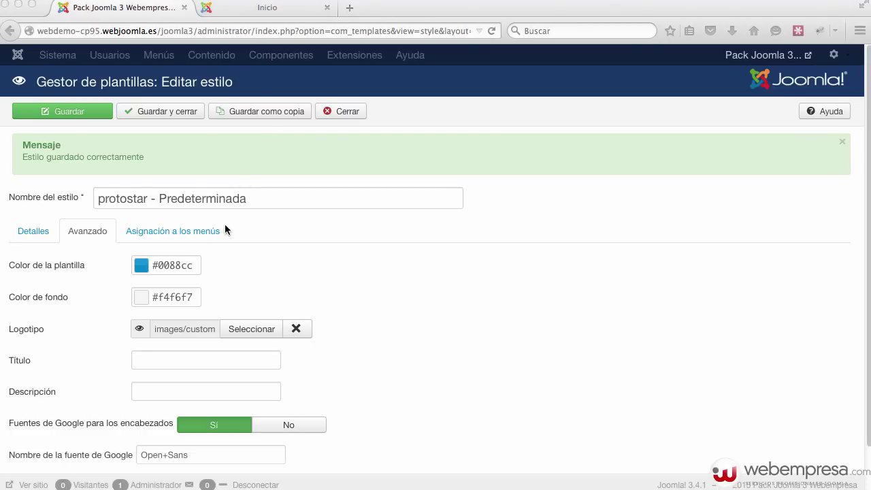
click(175, 266)
double_click(175, 264)
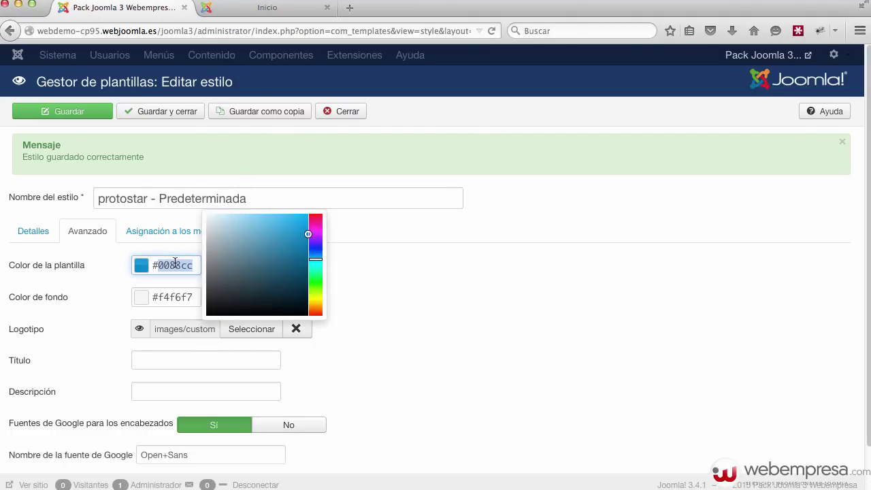
text(4f6e70)
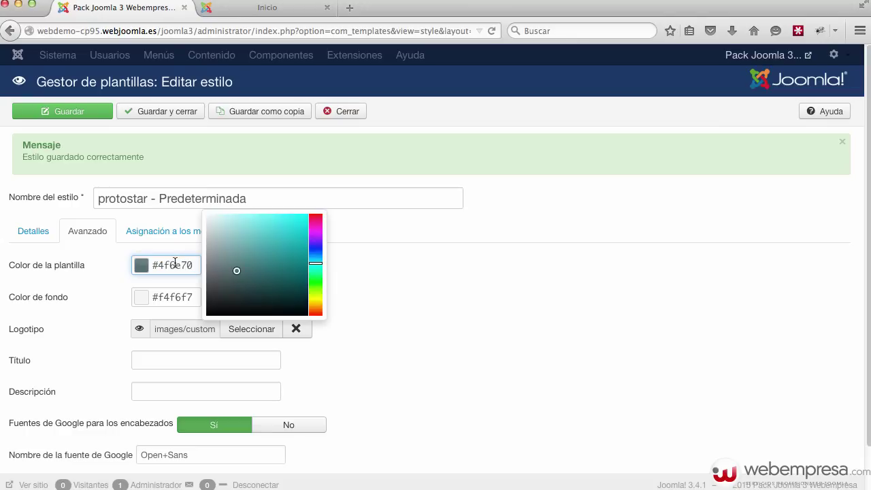
click(338, 304)
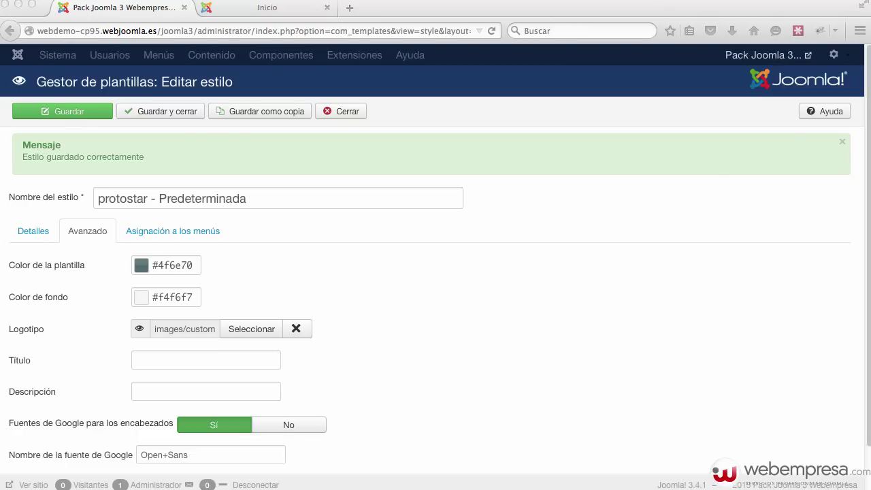
Set the protostar style's background colour (Color de fondo) to #f0f3eb.
click(187, 296)
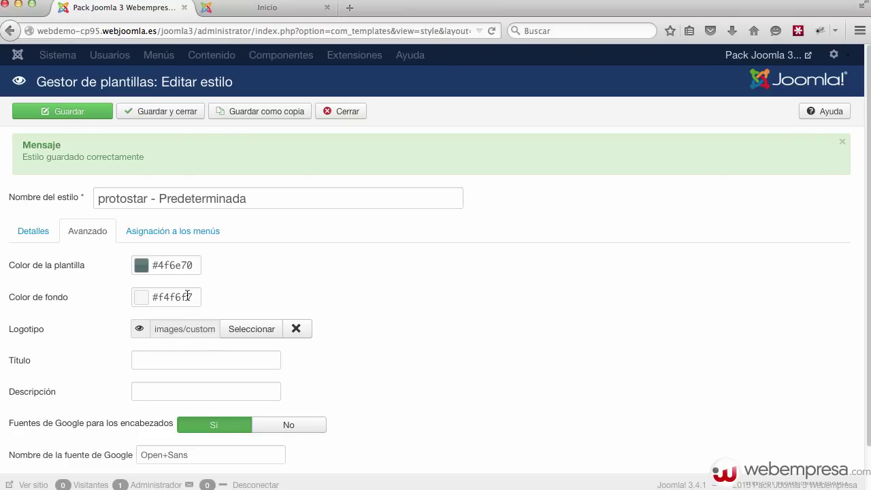
triple_click(187, 297)
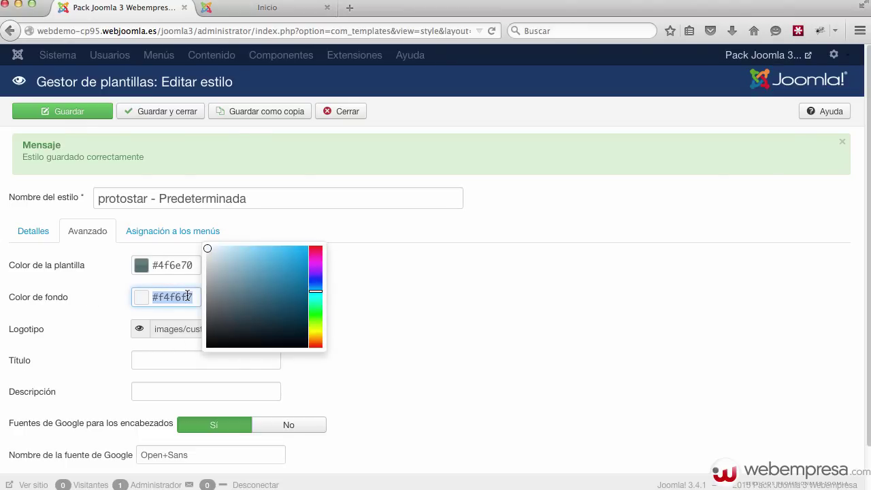
key(Right)
key(BackSpace)
key(BackSpace)
key(BackSpace)
key(BackSpace)
key(BackSpace)
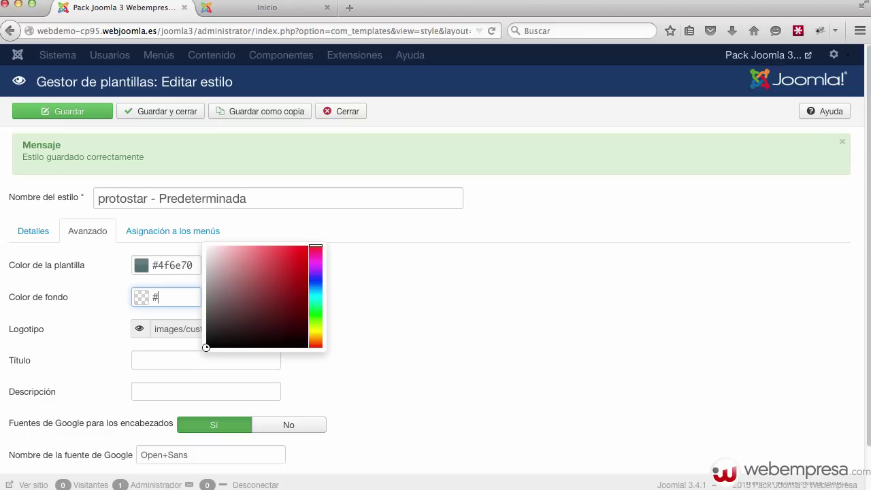
text(f0f3eb)
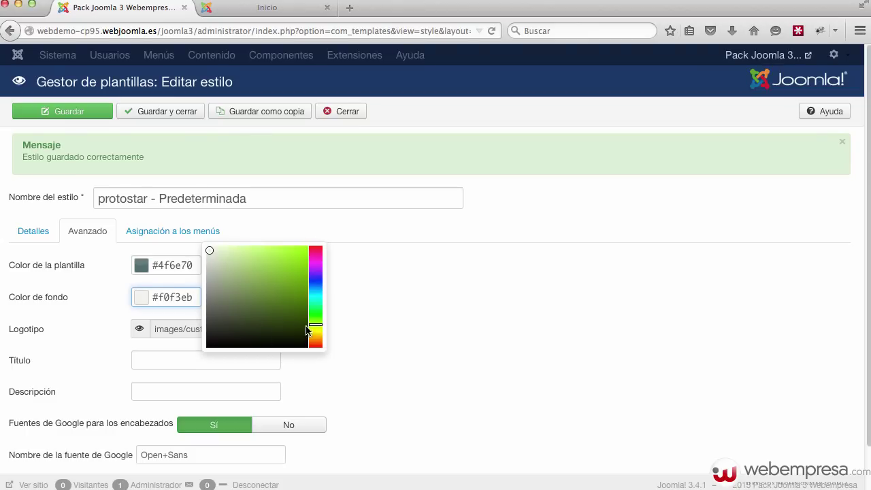
click(453, 328)
Save the style's new colours and reload the public home page to check them.
click(70, 111)
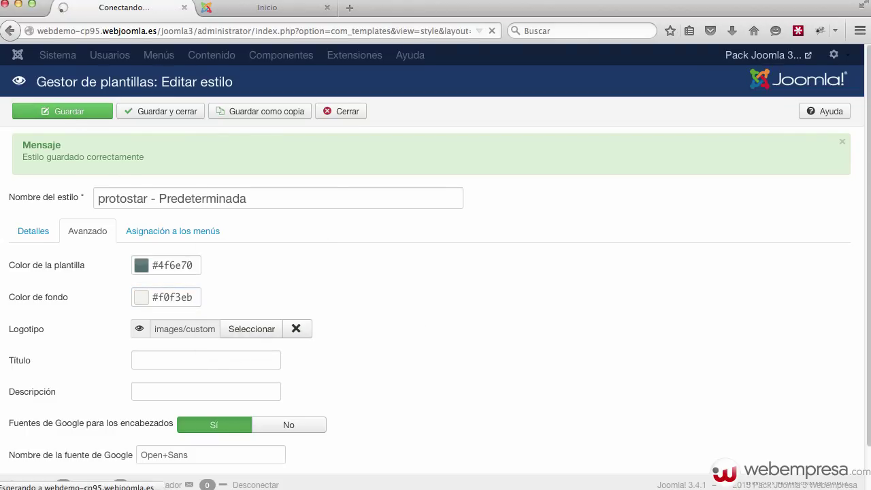
click(271, 9)
key(super+r)
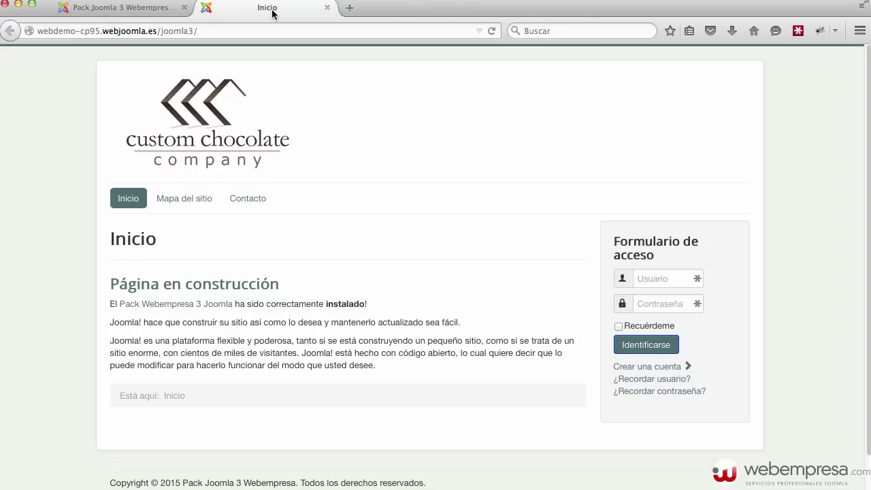
From the protostar style's Google font settings, open the Google Fonts site in a new browser tab via a search for google fonts.
click(159, 8)
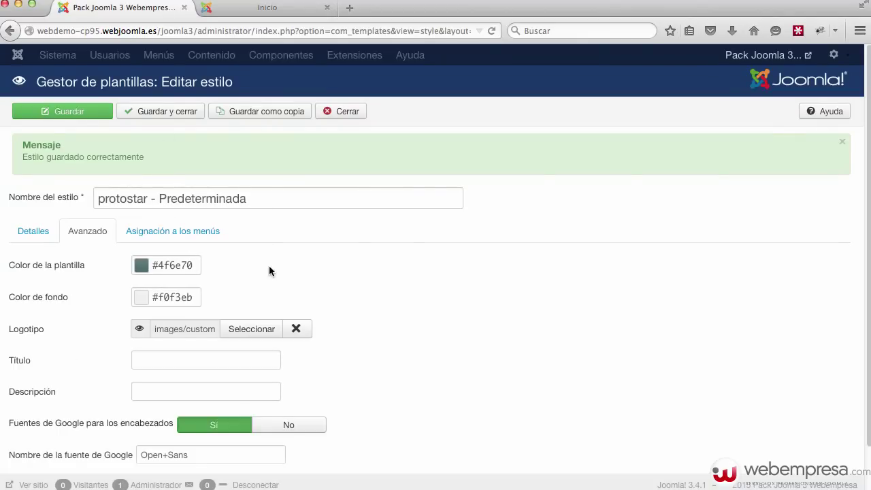
scroll(418, 461, down, 2)
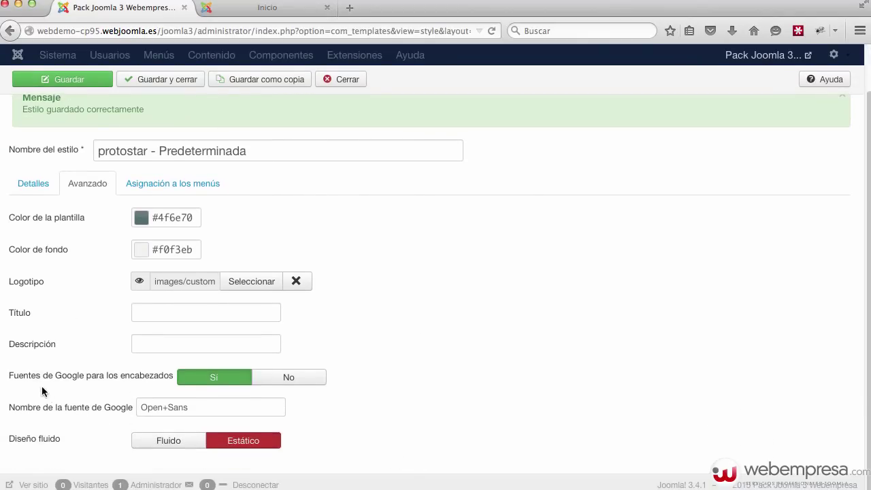
mouse_move(29, 385)
click(350, 8)
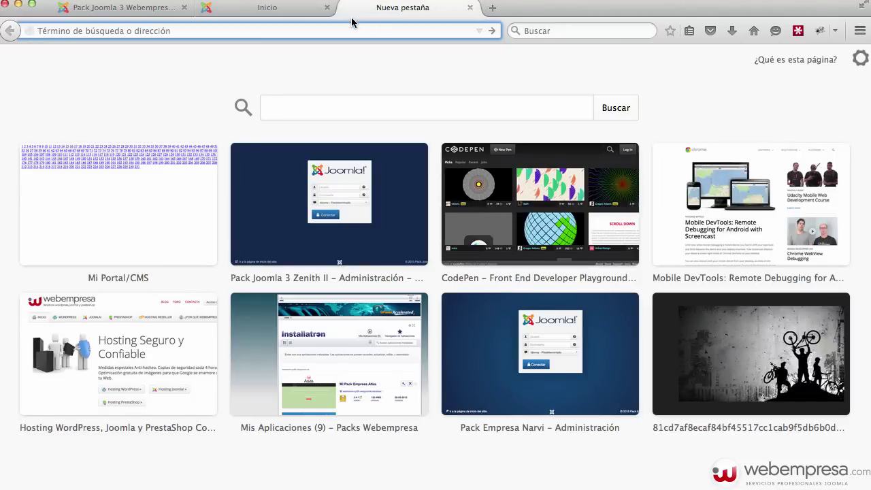
text(google)
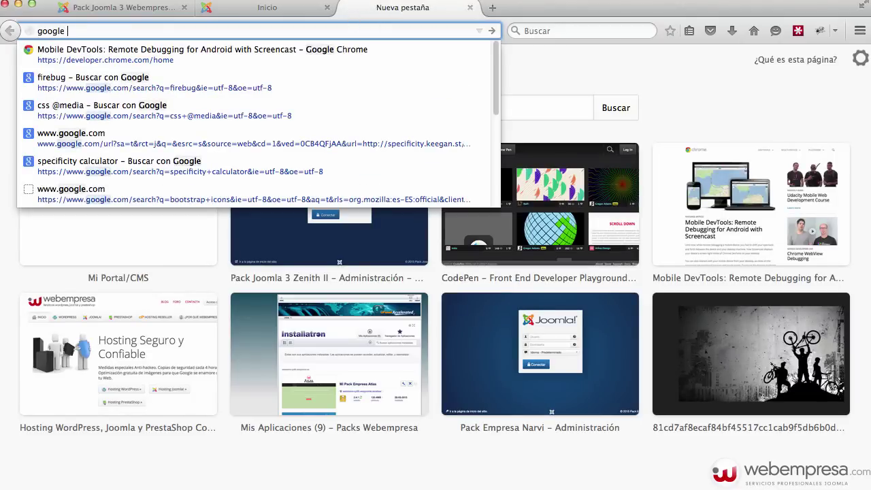
text( fonts)
key(Return)
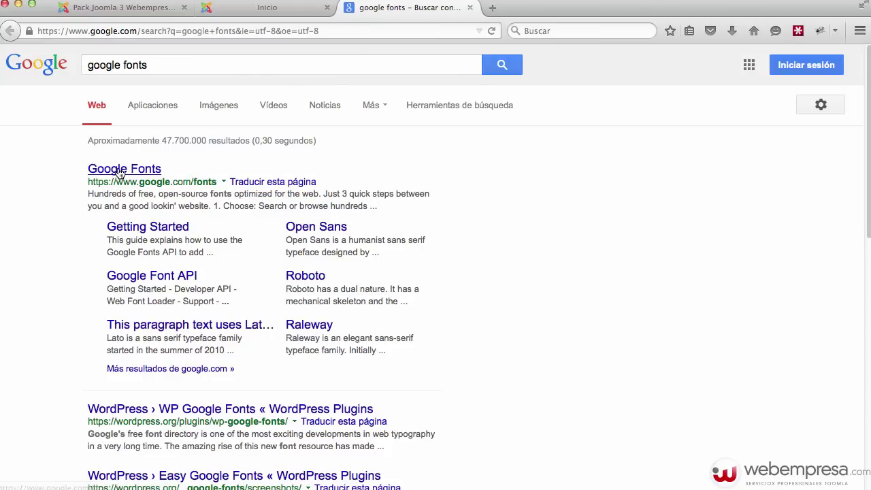
click(119, 172)
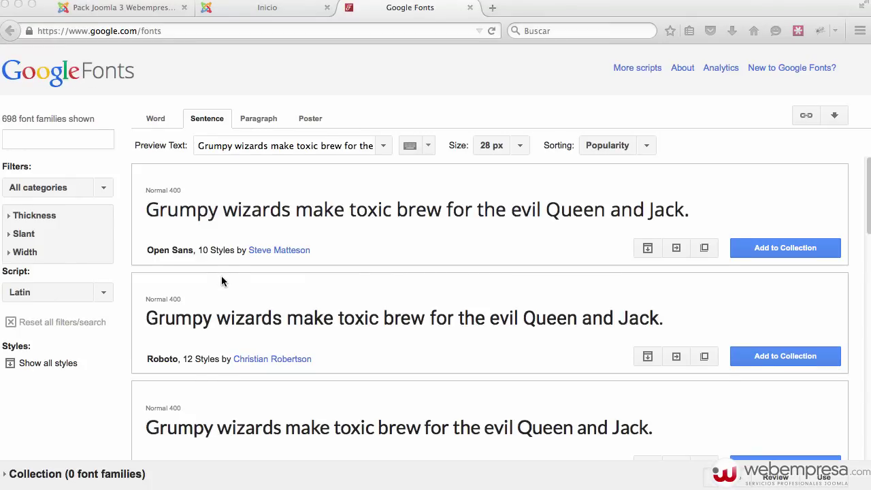
Browse the Google Fonts list and examine the sample previews and font names, such as Oswald.
scroll(221, 276, down, 5)
scroll(221, 277, down, 3)
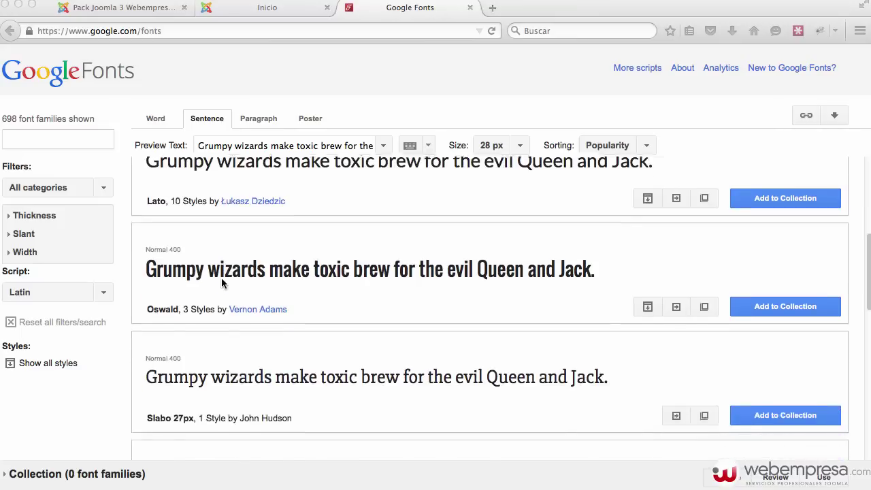
click(152, 266)
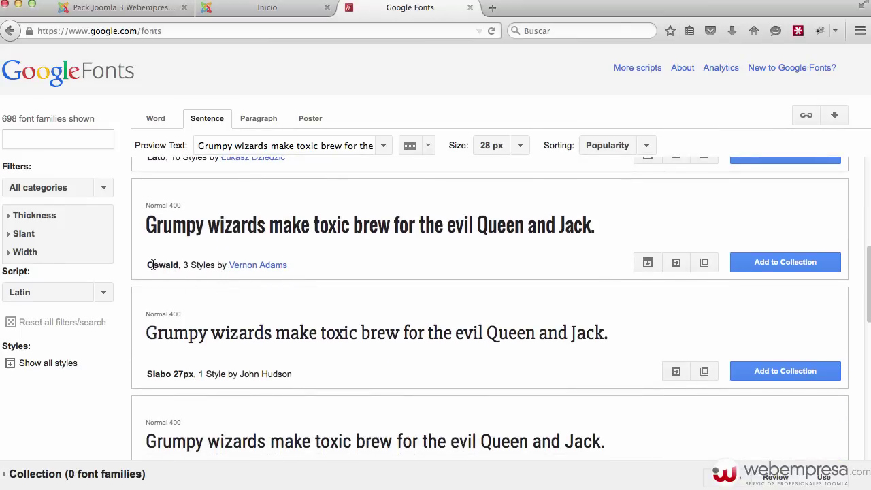
triple_click(151, 266)
double_click(155, 267)
scroll(413, 384, down, 6)
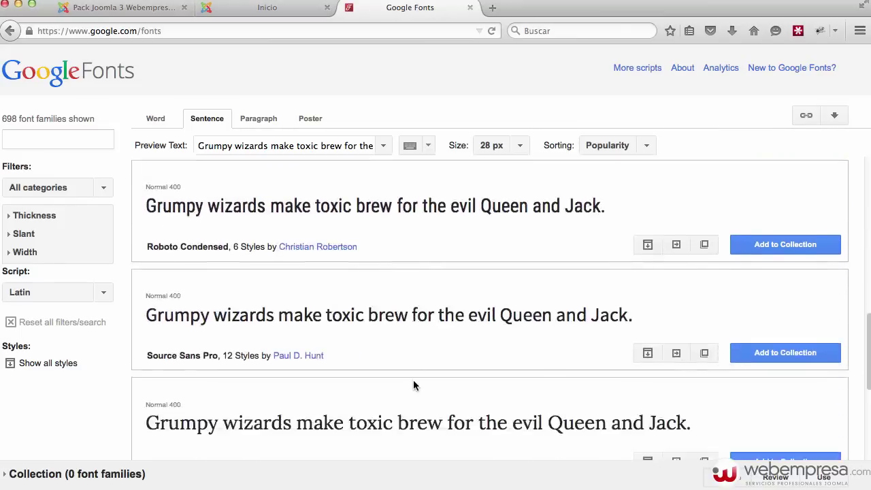
scroll(415, 384, up, 14)
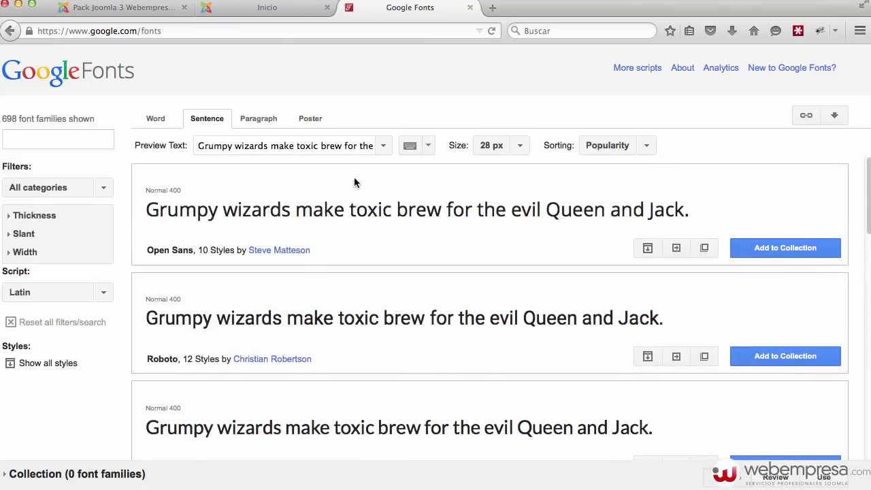
Search Google Fonts for istok and copy the font name Istok Web.
click(44, 136)
text(istok)
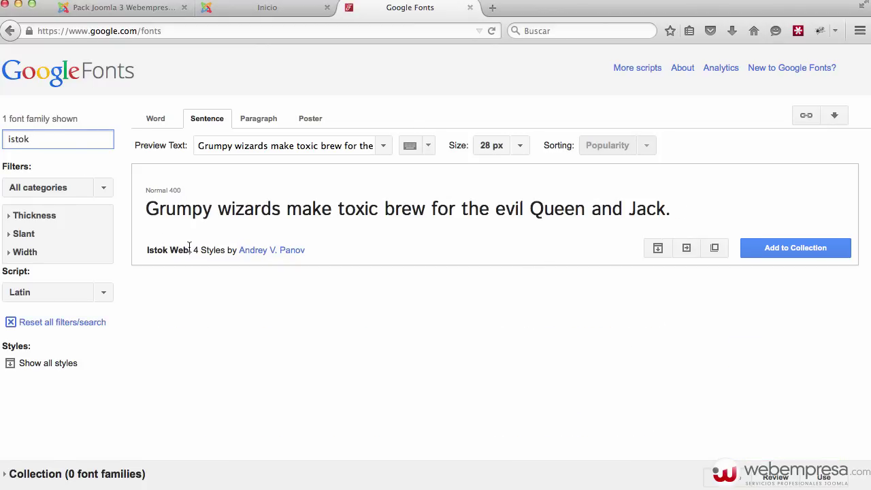
drag(190, 248, 149, 250)
key(super+c)
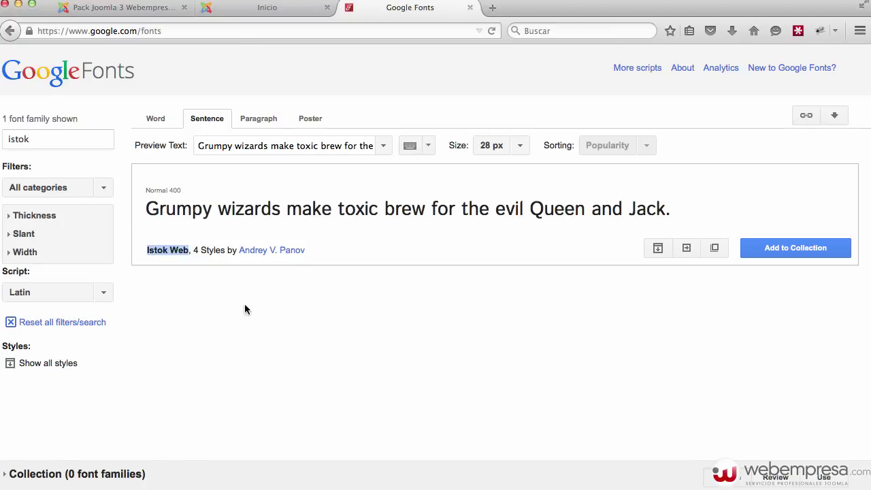
Save the protostar style with Istok Web as its Google font name, and reload the public home page to check the headings.
click(258, 10)
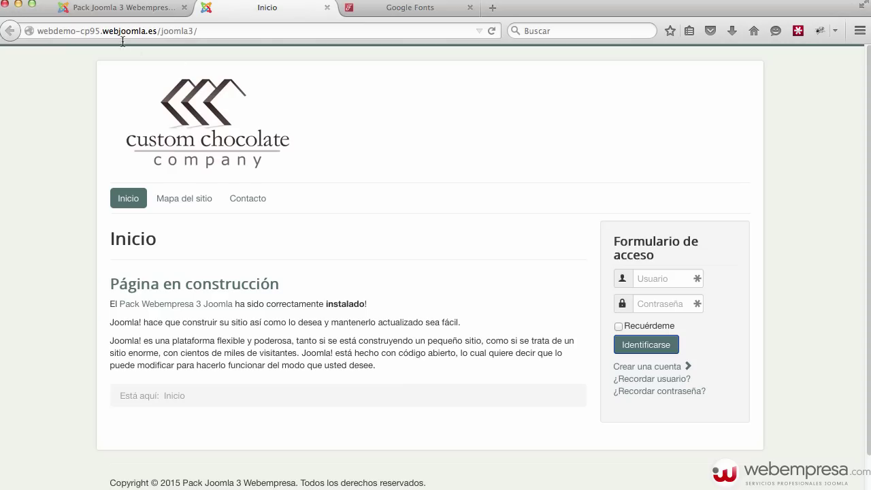
click(109, 9)
triple_click(237, 408)
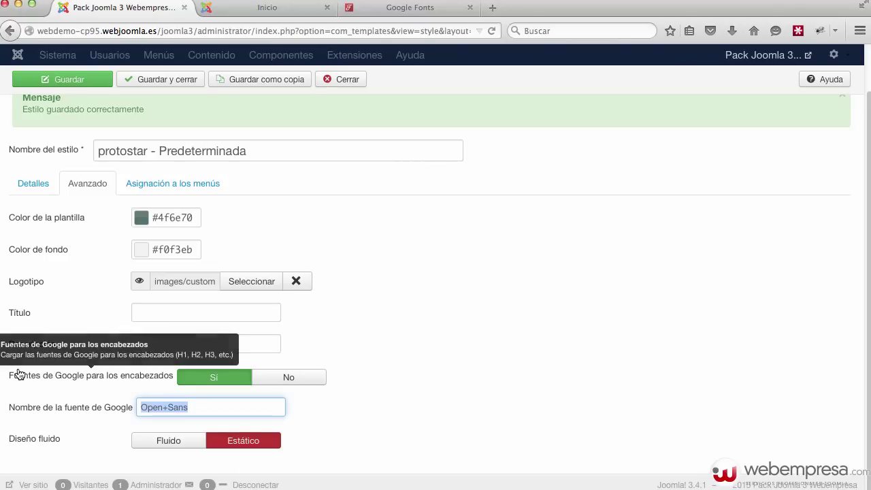
key(super+v)
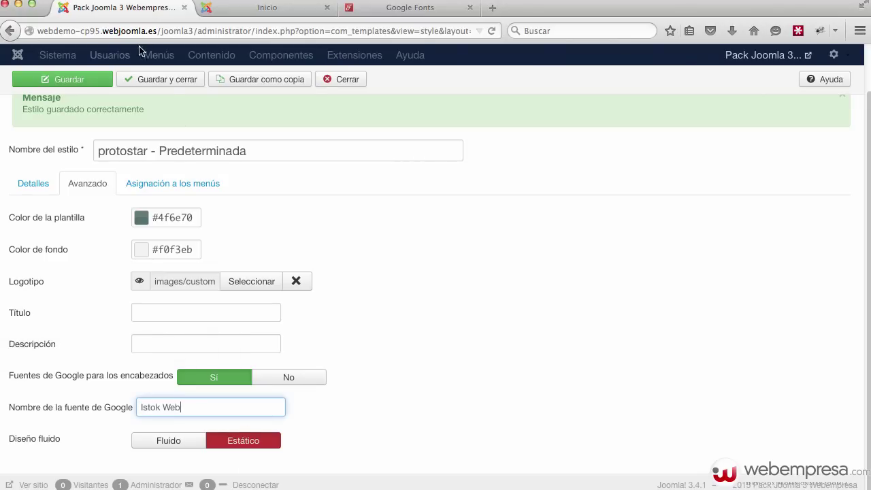
click(69, 80)
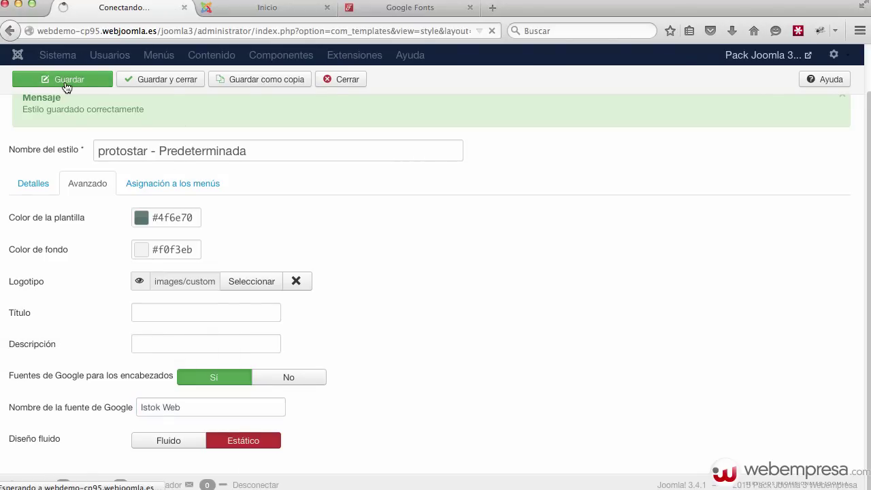
click(309, 12)
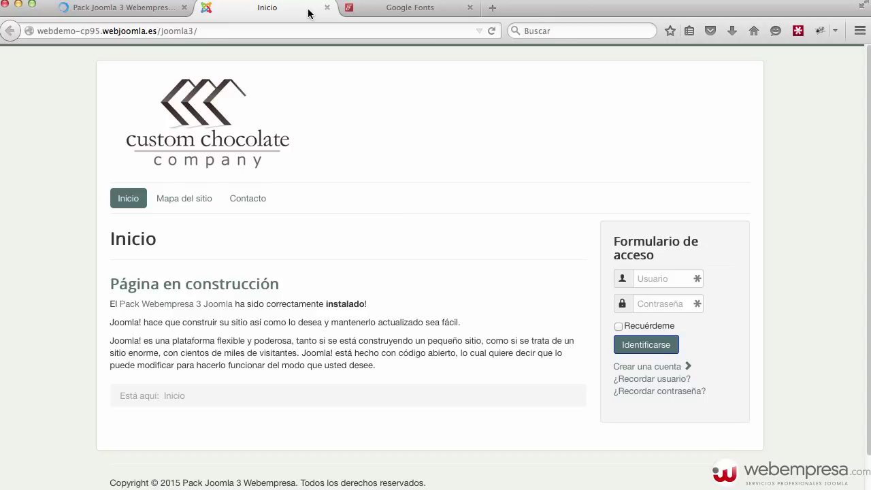
click(491, 31)
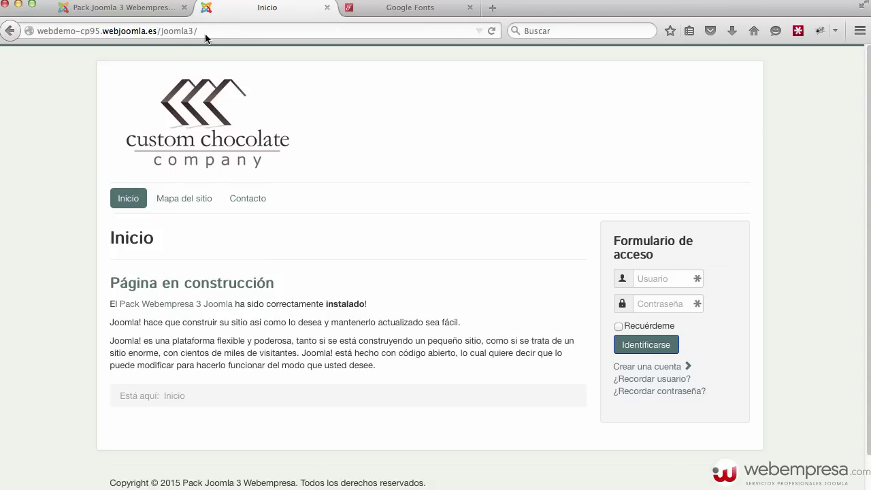
Try to show the module positions on the public home page by adding ?tp=1 to its address.
click(222, 30)
click(244, 31)
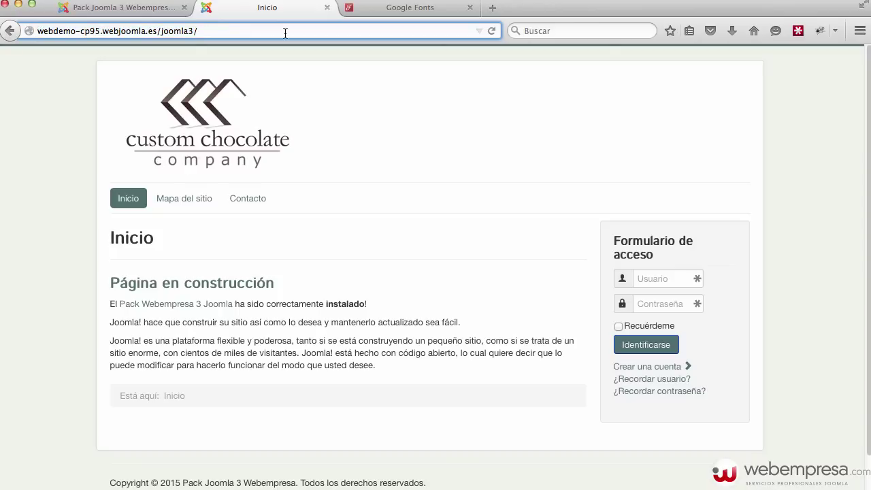
text(?)
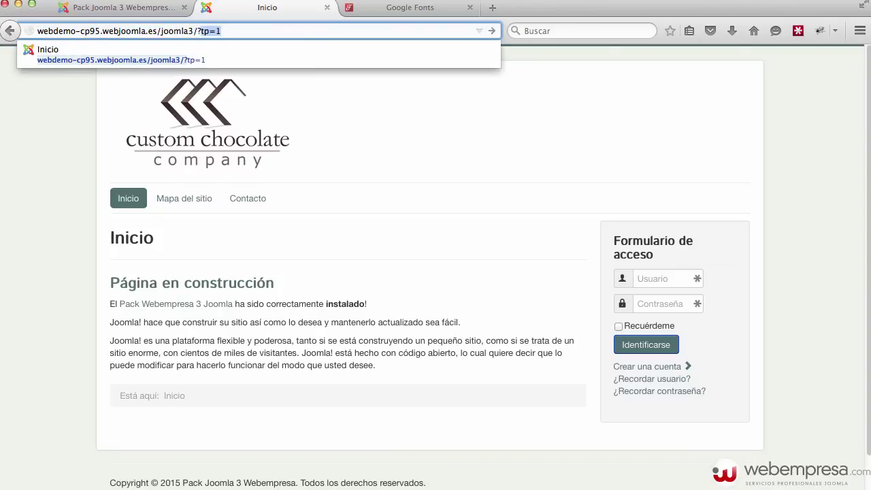
key(Return)
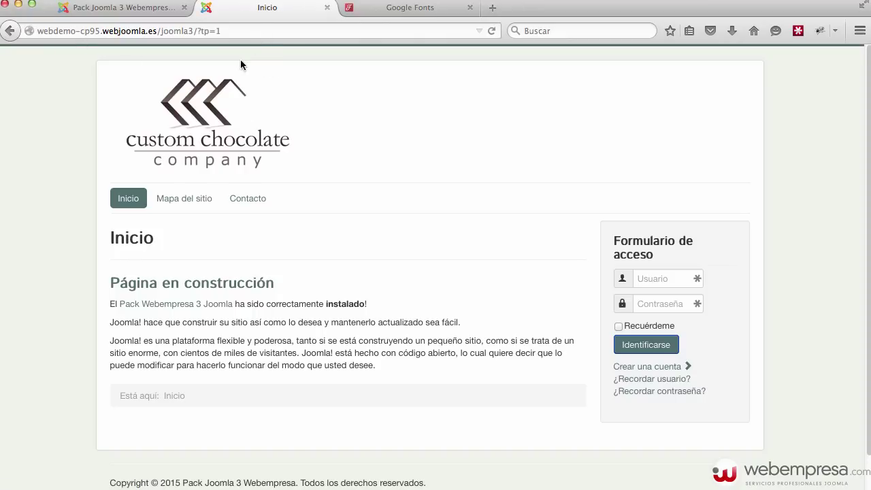
Close the protostar style, and enable module position preview (Previsualizar la posición de los módulos) in the template manager options, saving and closing them.
click(144, 8)
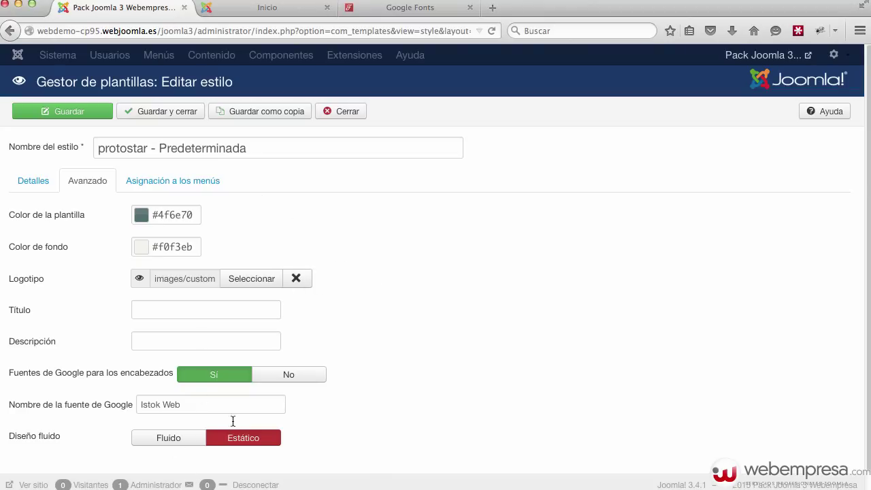
click(339, 110)
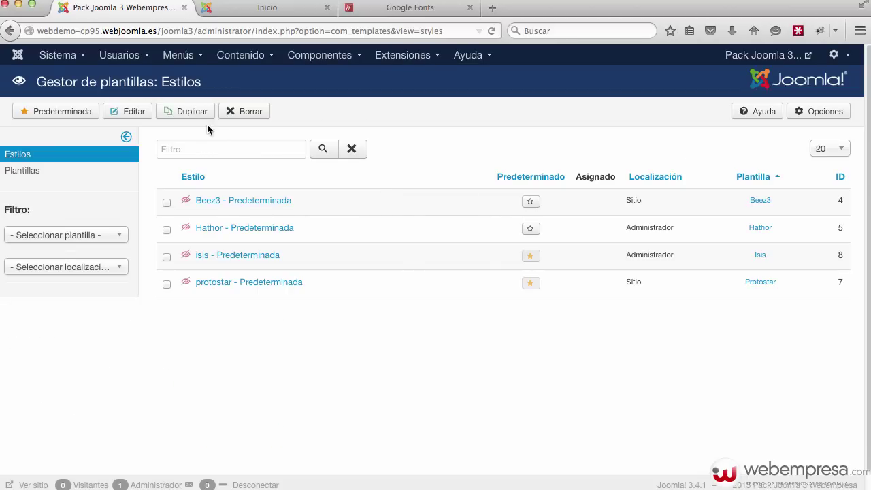
click(395, 56)
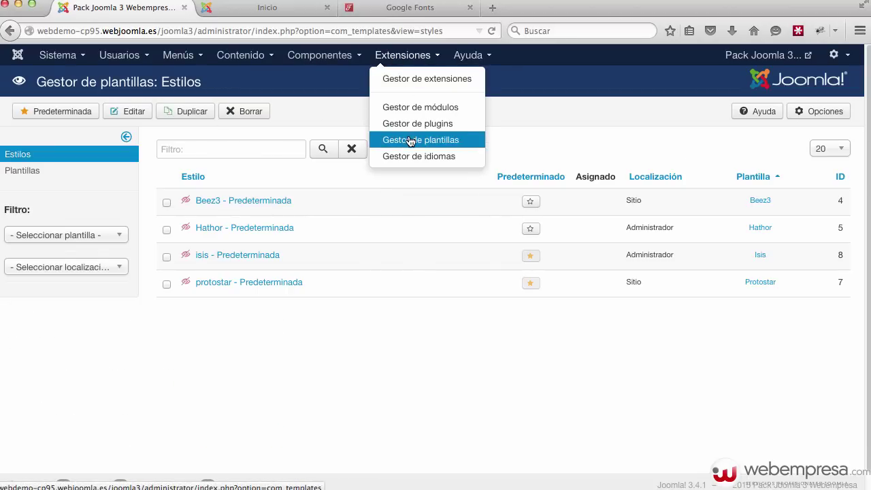
click(711, 157)
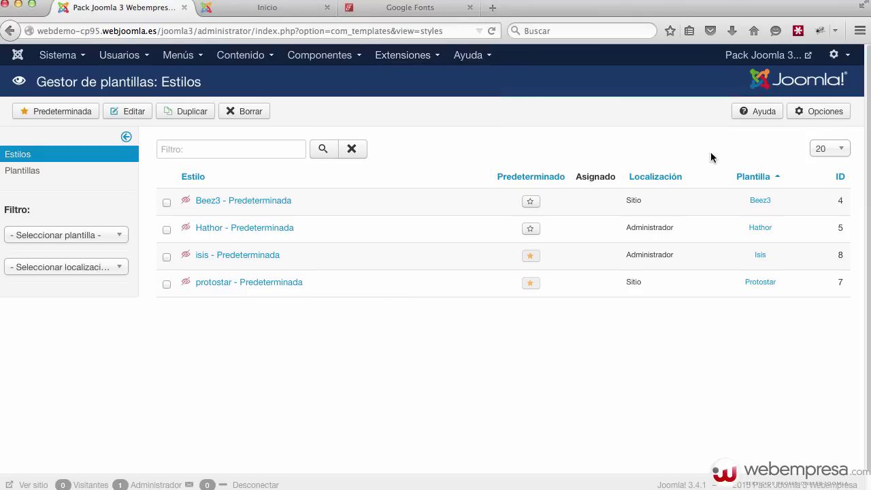
click(836, 118)
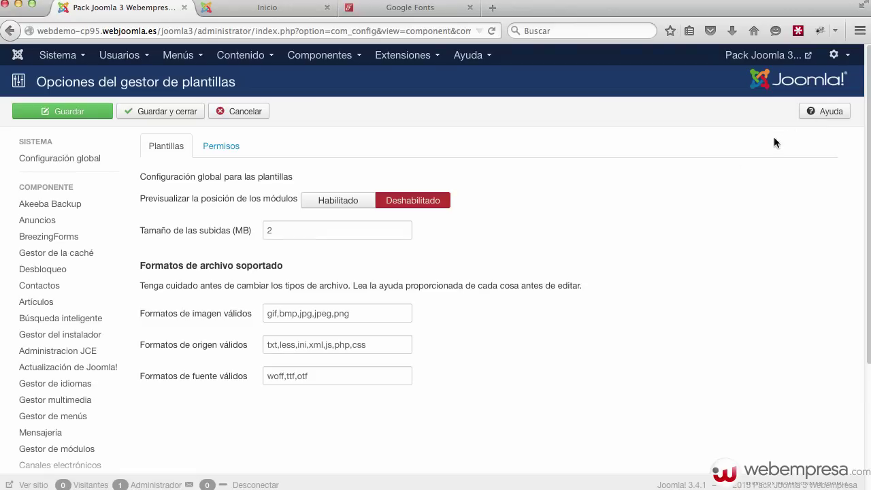
click(312, 202)
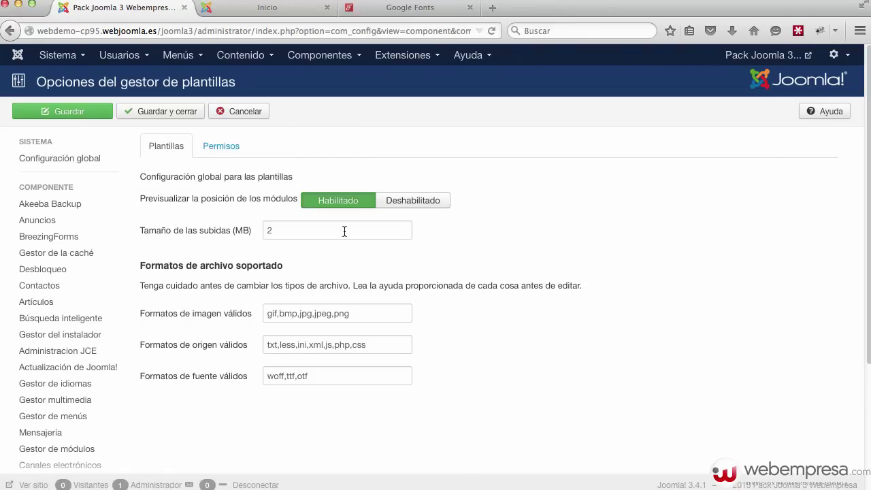
click(156, 114)
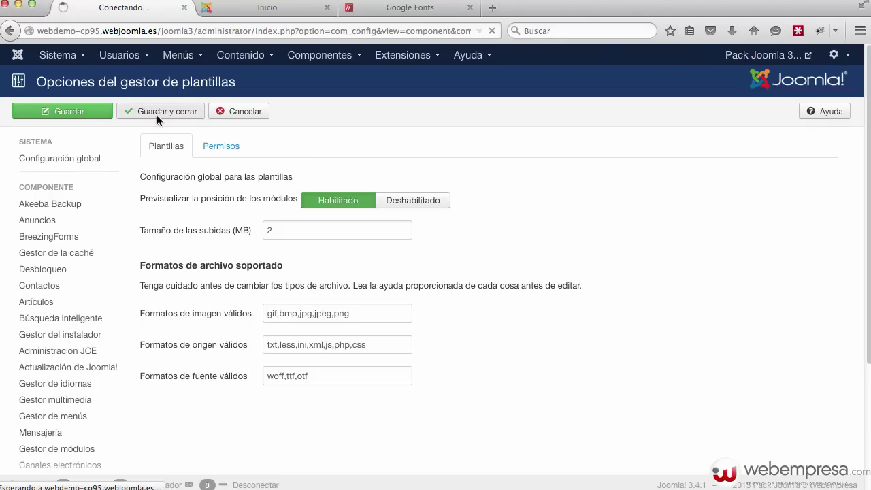
Reload the public home page with ?tp=1 and examine the module positions, picking out position-0 in the header.
click(276, 9)
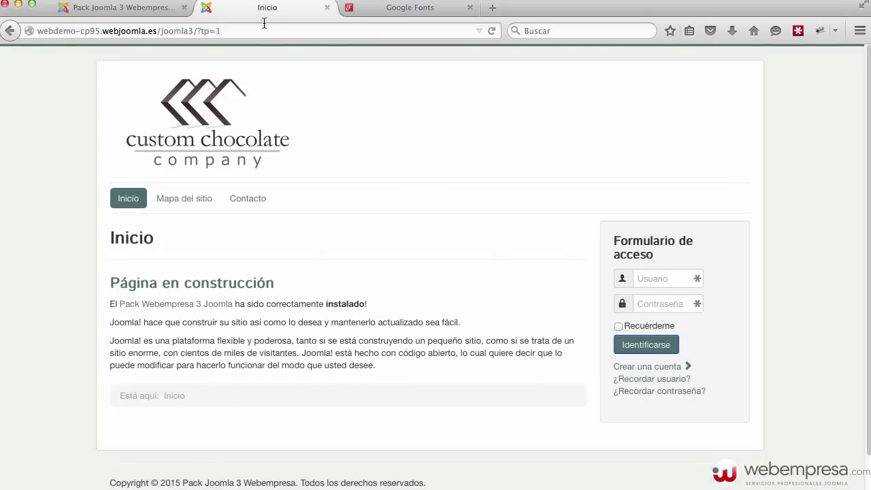
click(258, 29)
key(Return)
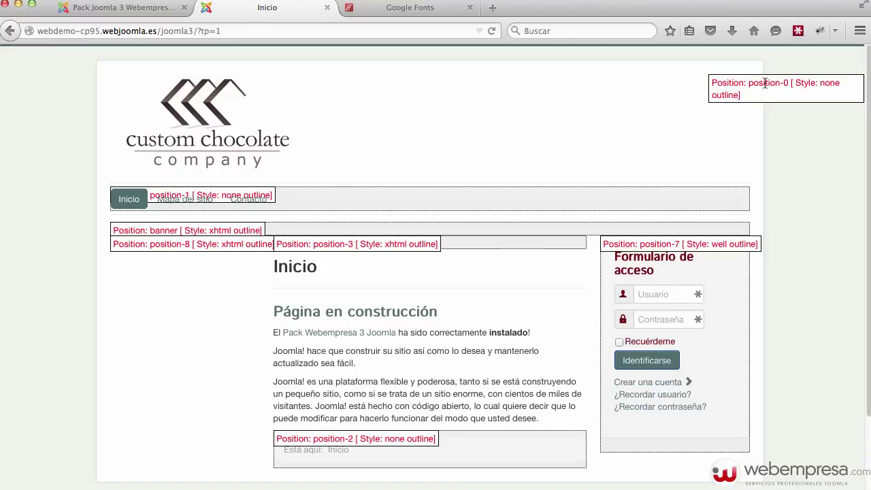
drag(748, 82, 793, 82)
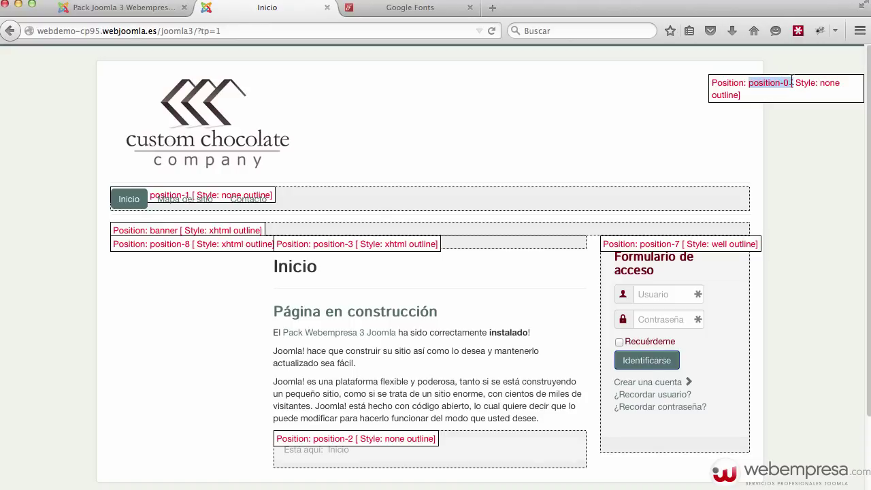
Return to the administration's module manager and create a new site module of type HTML personalizado.
click(118, 4)
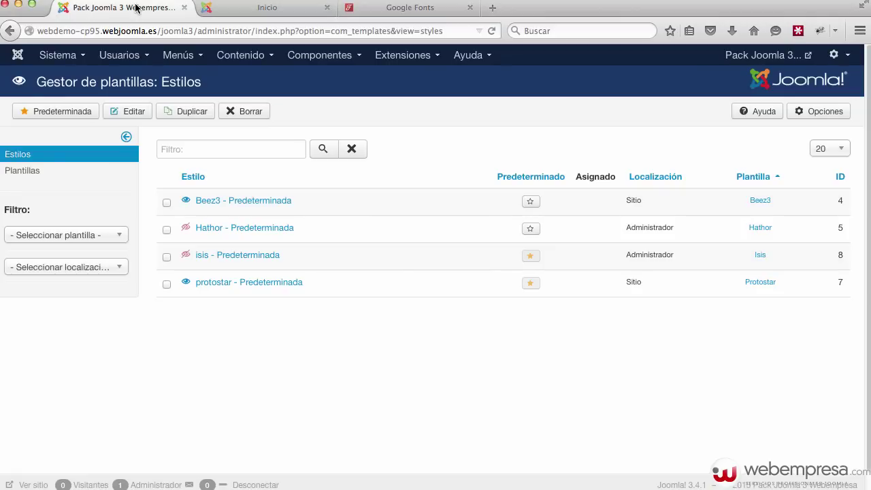
click(403, 60)
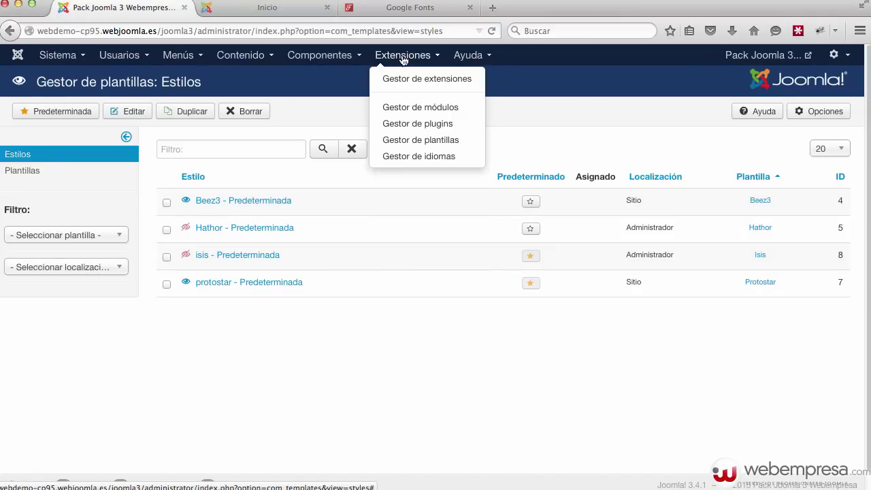
click(394, 107)
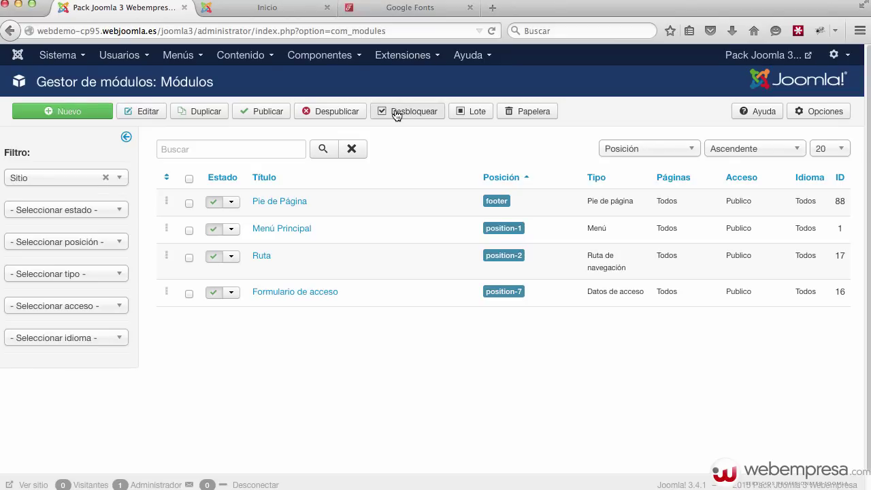
click(41, 111)
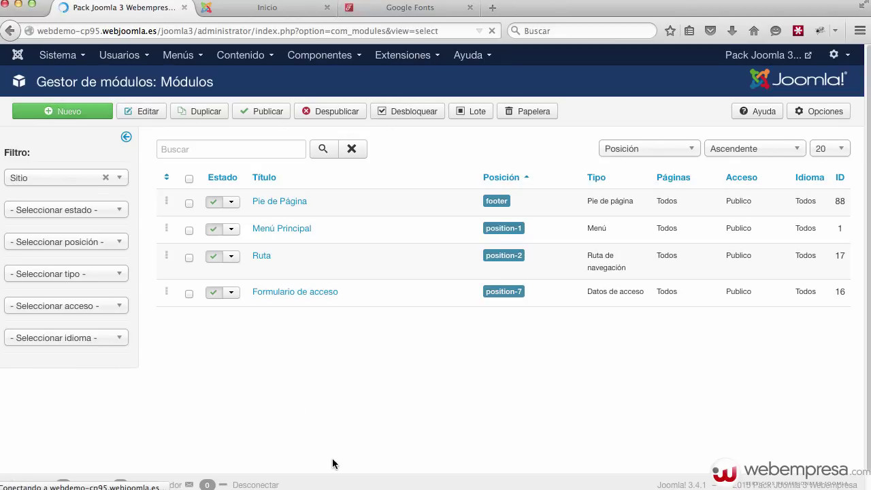
scroll(154, 379, down, 3)
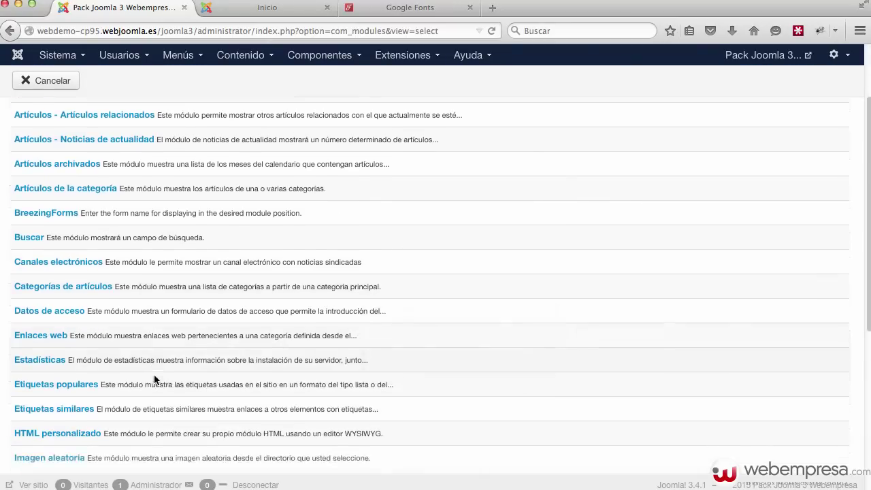
scroll(153, 379, down, 1)
click(76, 405)
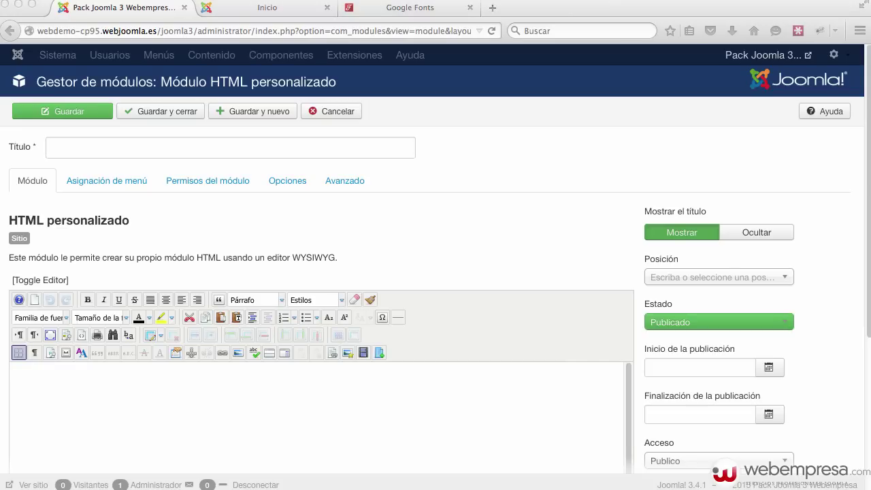
Write "Acceso Clientes" and a telephone line for América and España in the module body, linking "Acceso Clientes" to #.
click(92, 400)
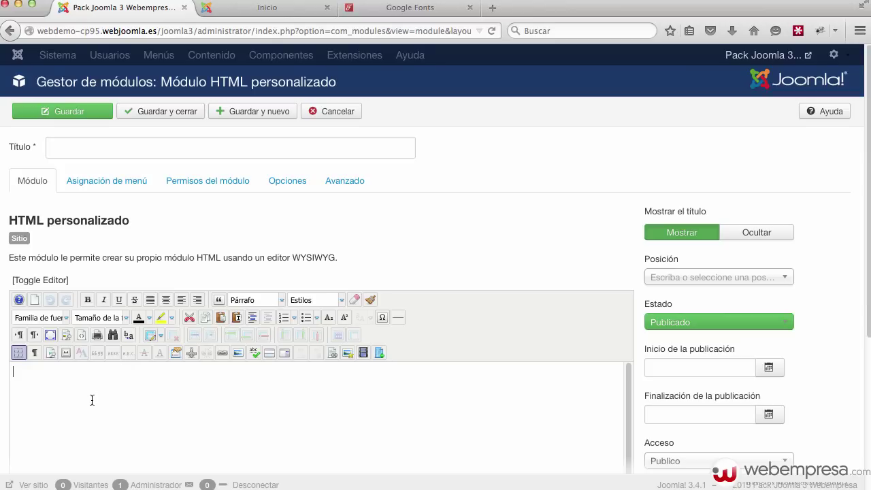
text(Acceso Clientes Tel : 123-456 América | 123-456 España)
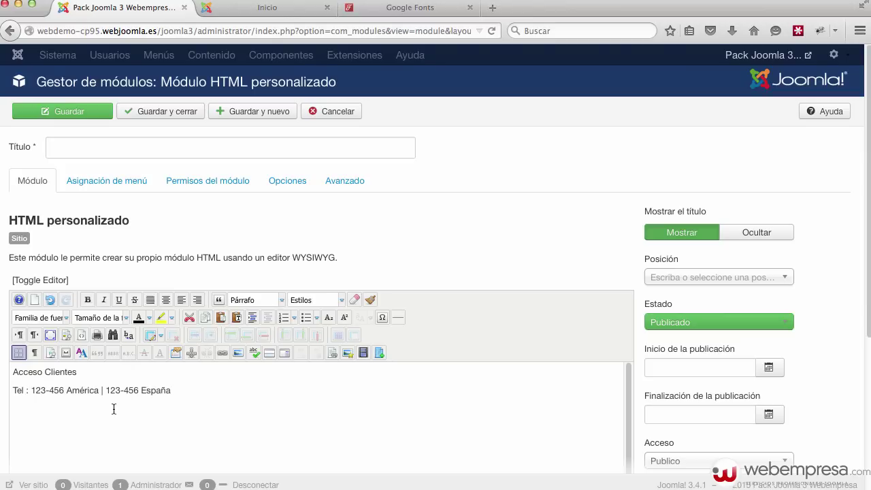
drag(76, 372, 7, 371)
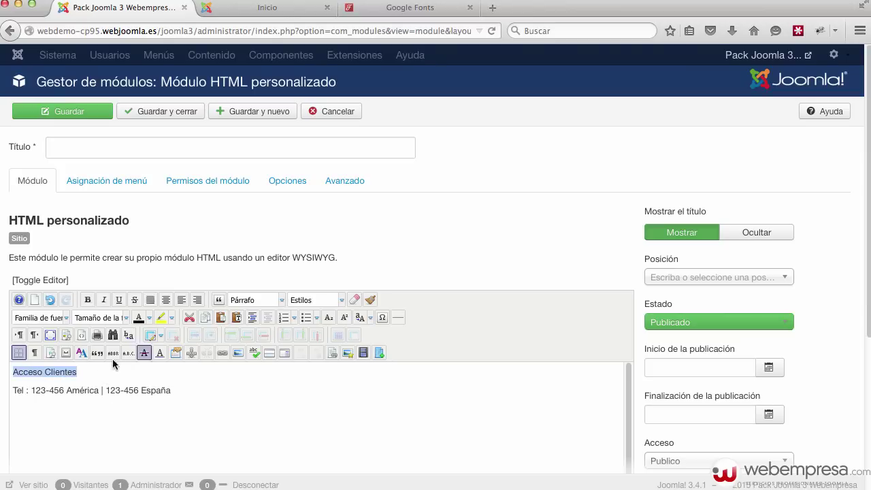
click(221, 353)
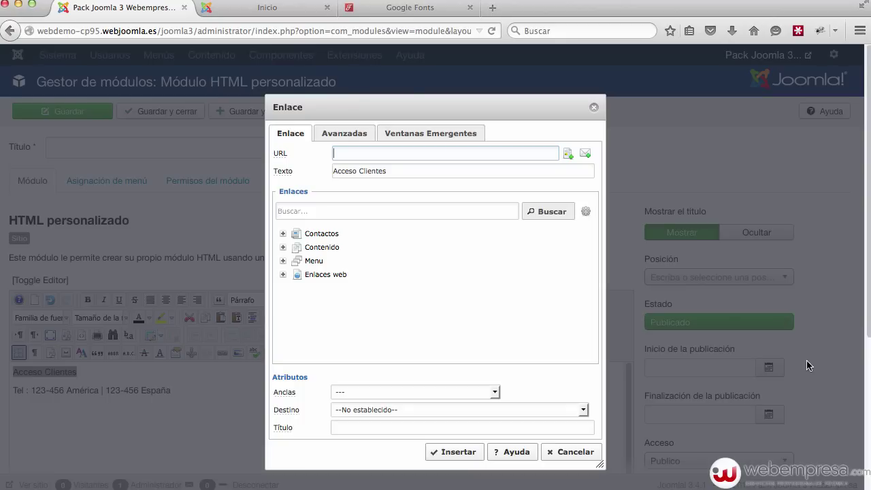
text(#)
double_click(343, 151)
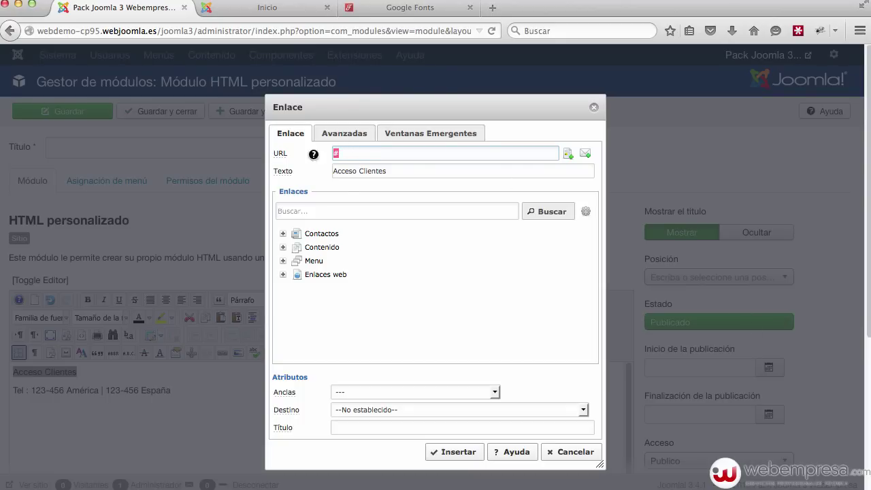
click(453, 452)
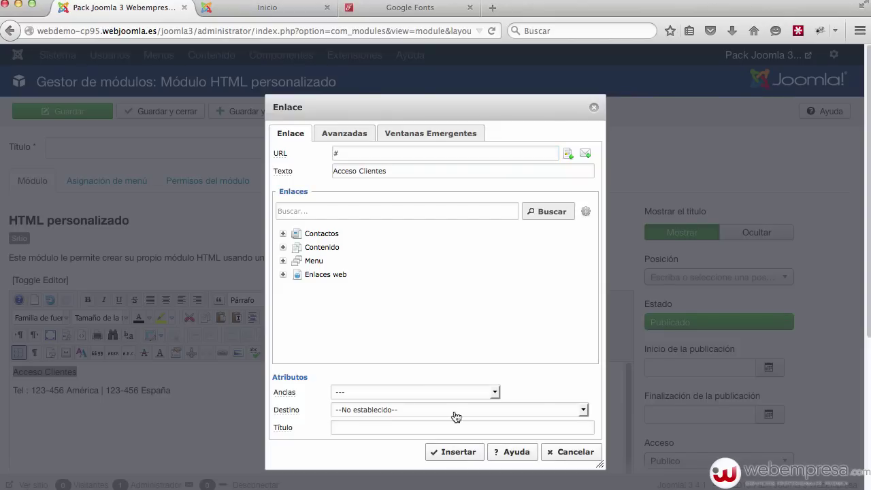
click(452, 452)
click(202, 408)
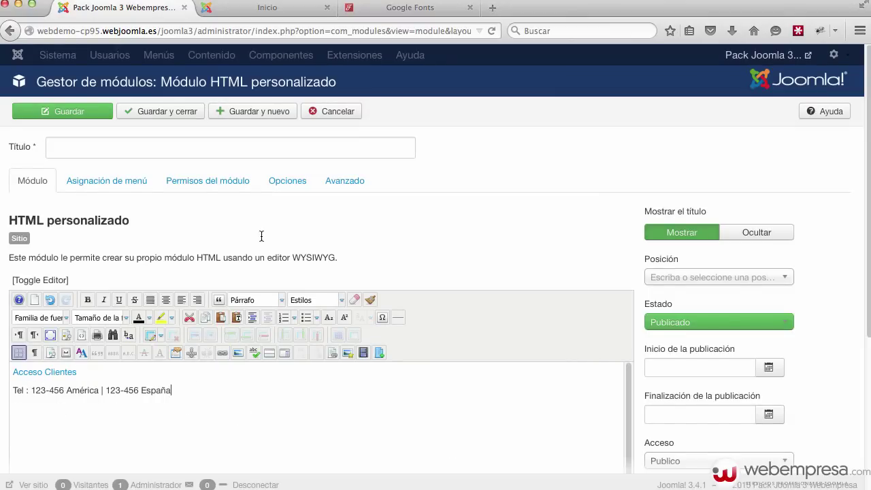
Title the module "Información superior", assign it to Buscar [position-0], and save it.
click(68, 141)
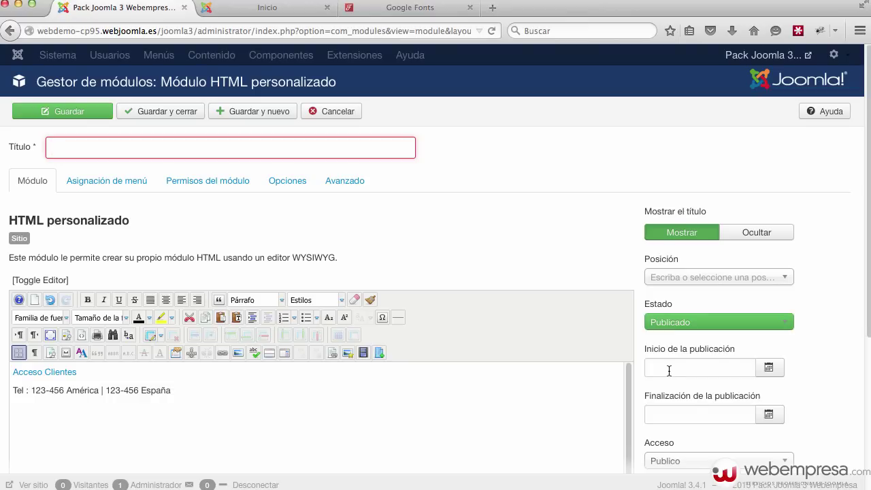
text(Información superior)
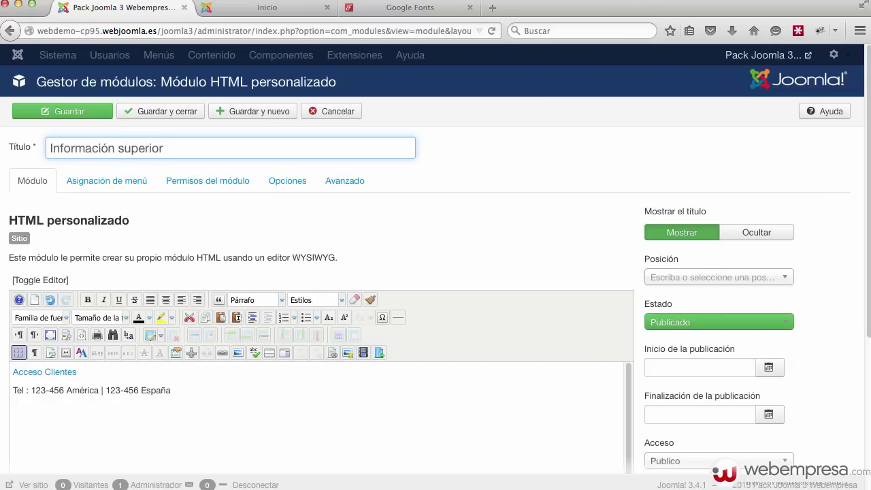
click(670, 277)
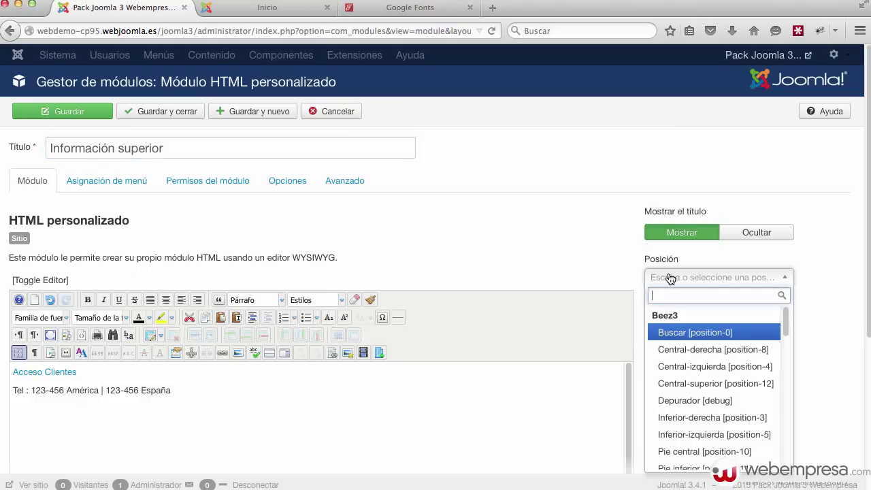
text(posi)
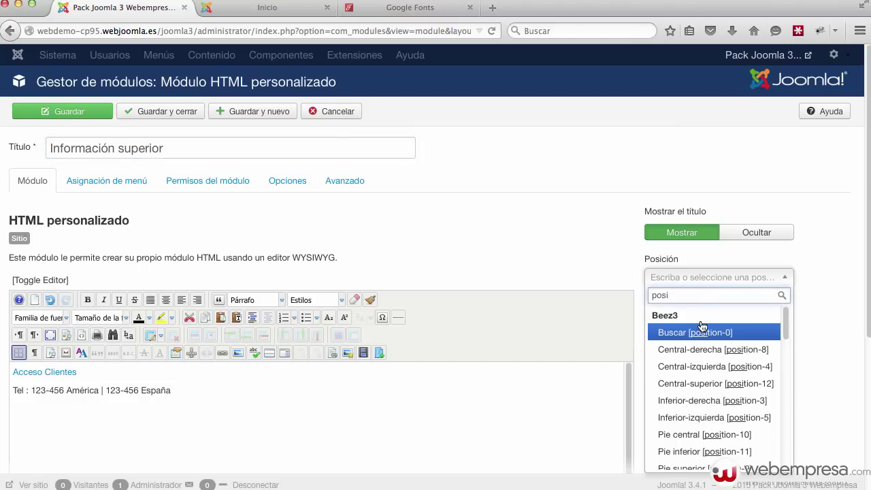
click(714, 337)
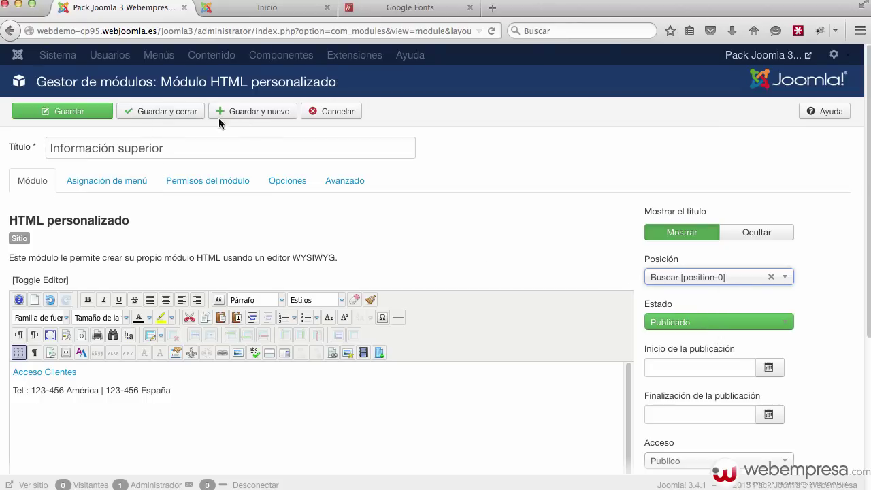
click(69, 119)
Open the public home page without the position preview and check the new module in the header.
click(263, 5)
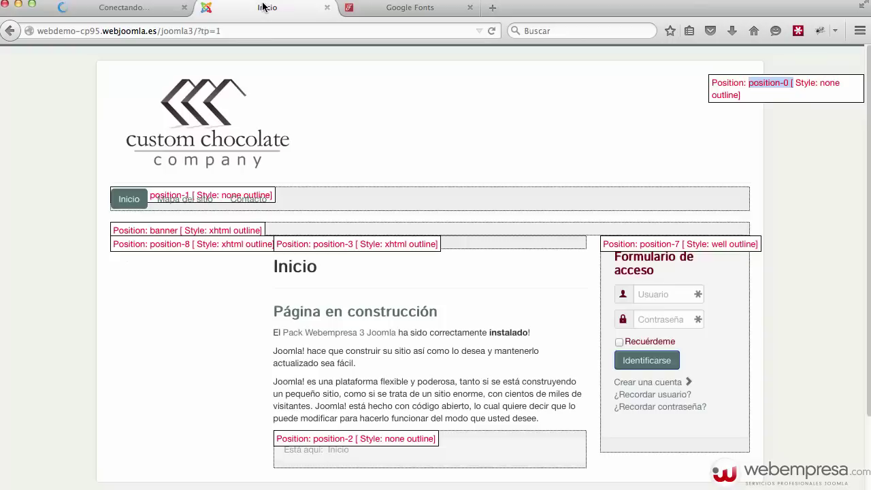
click(134, 9)
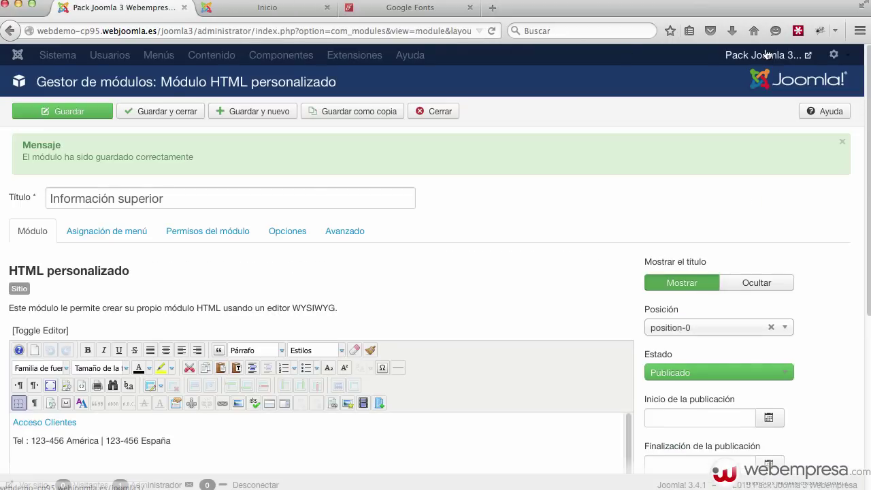
click(763, 55)
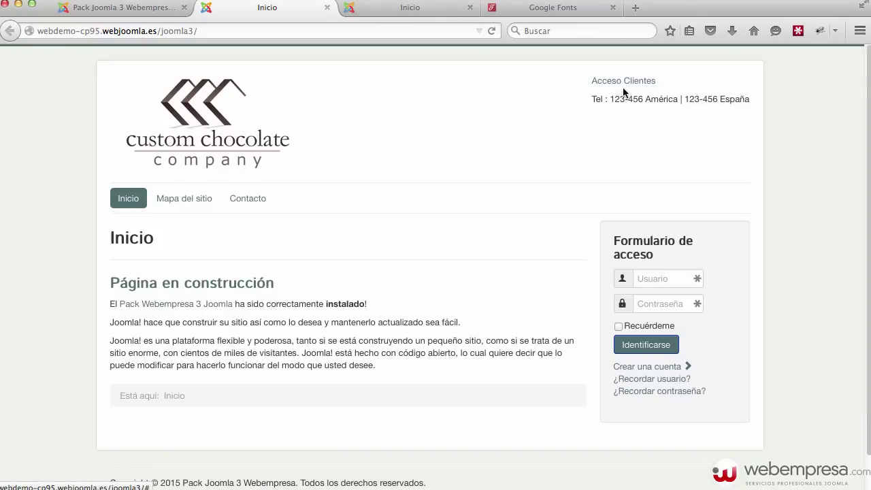
Right-align all of the module's text, save the module, and reload the public home page to check the header.
click(102, 8)
scroll(215, 372, down, 1)
key(ctrl+a)
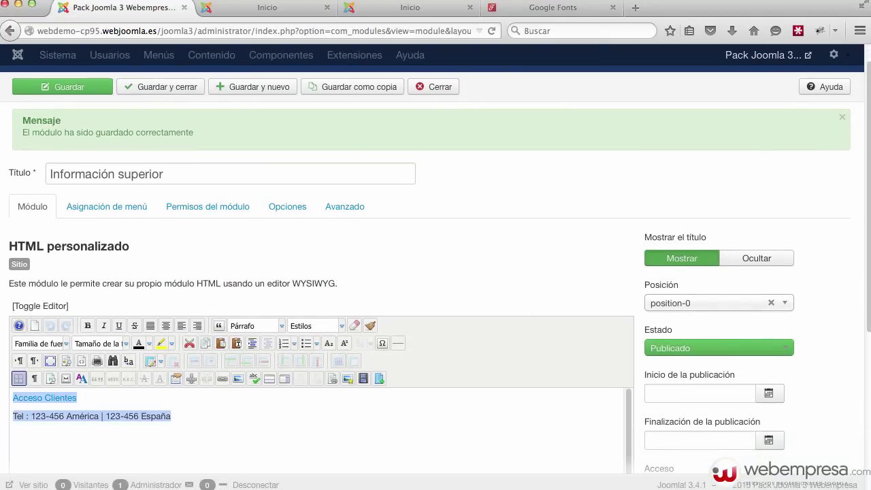
click(197, 325)
click(69, 86)
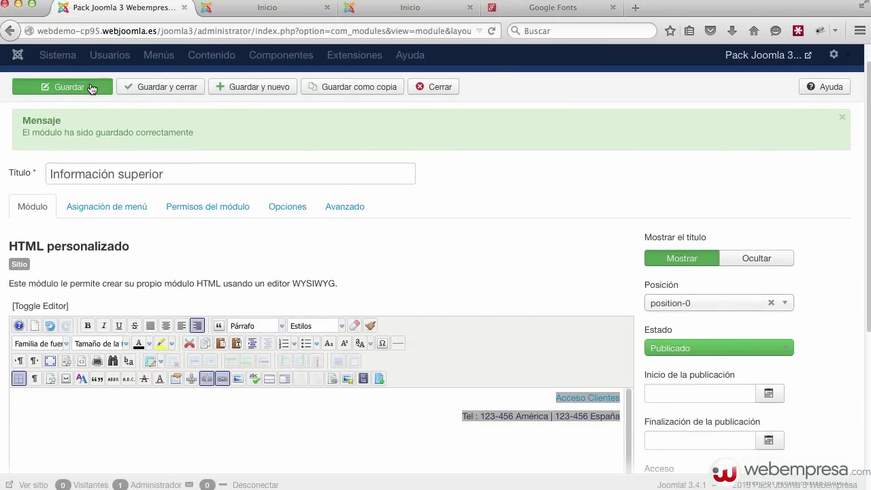
click(266, 8)
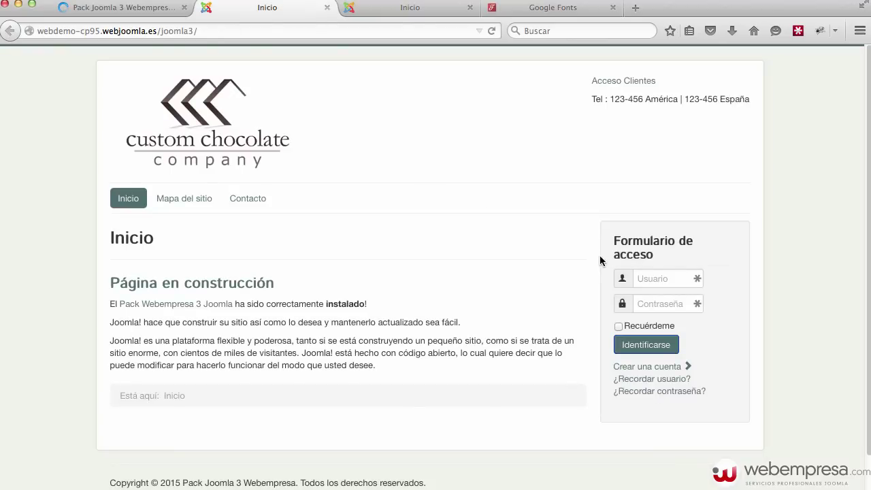
key(super+r)
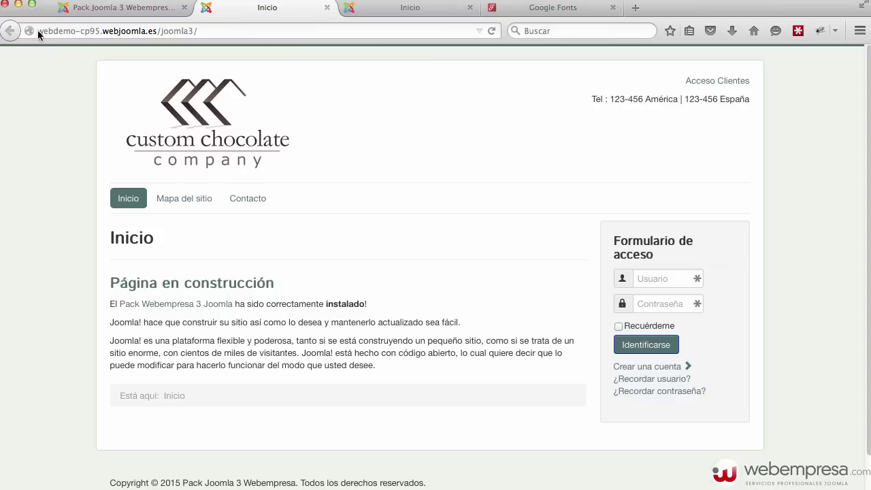
Show the module's HTML source and insert <i class="xxxx"></i> before the Acceso Clientes link.
click(93, 11)
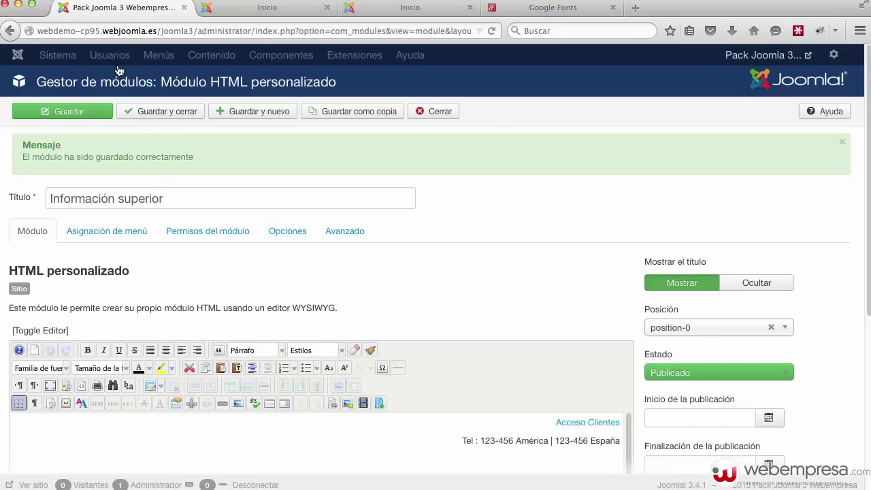
scroll(435, 389, down, 1)
scroll(436, 385, down, 1)
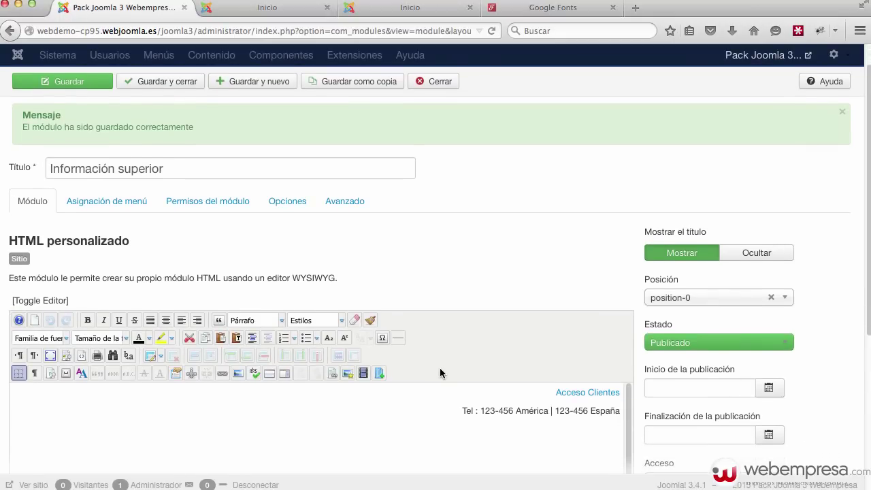
scroll(162, 251, down, 1)
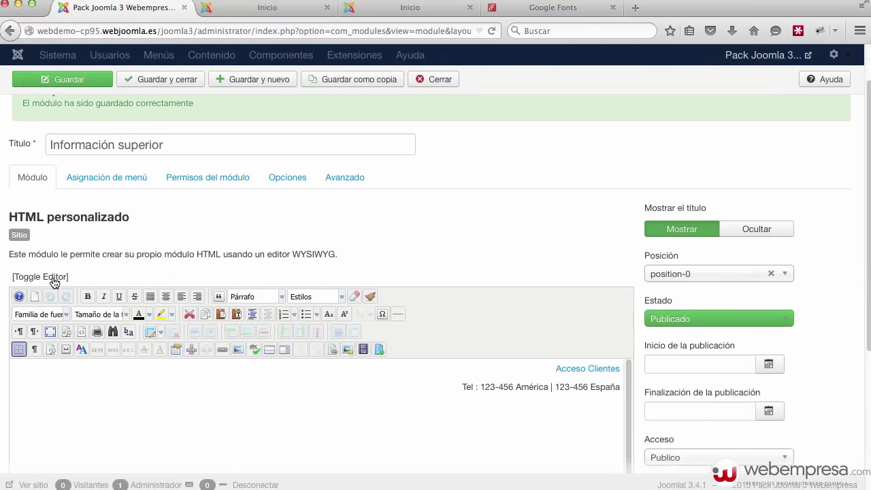
click(54, 278)
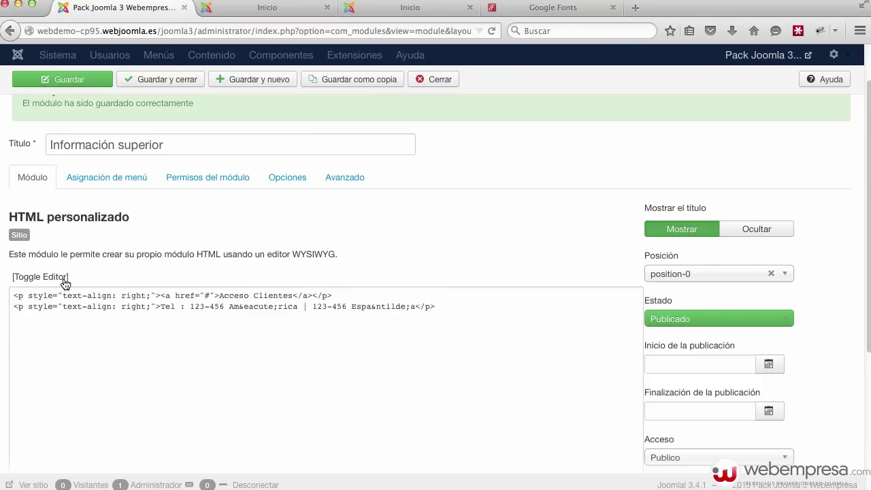
click(161, 296)
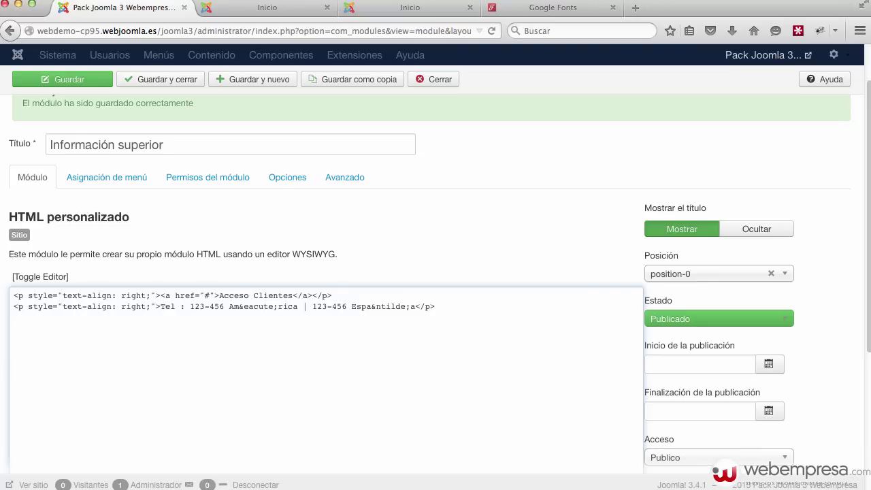
text(<i )
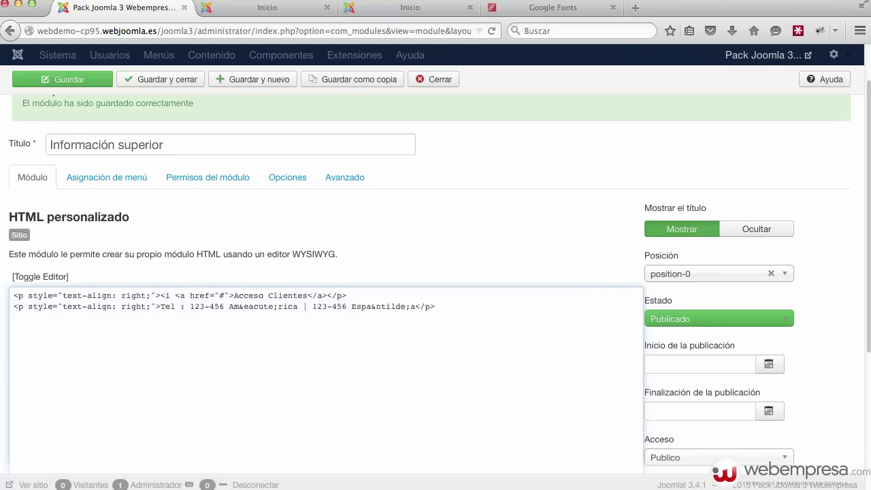
text(></i)
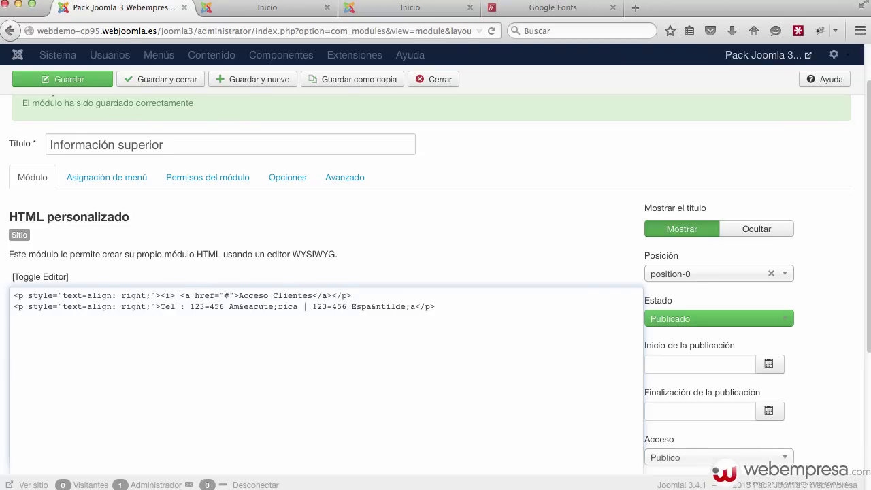
text(>)
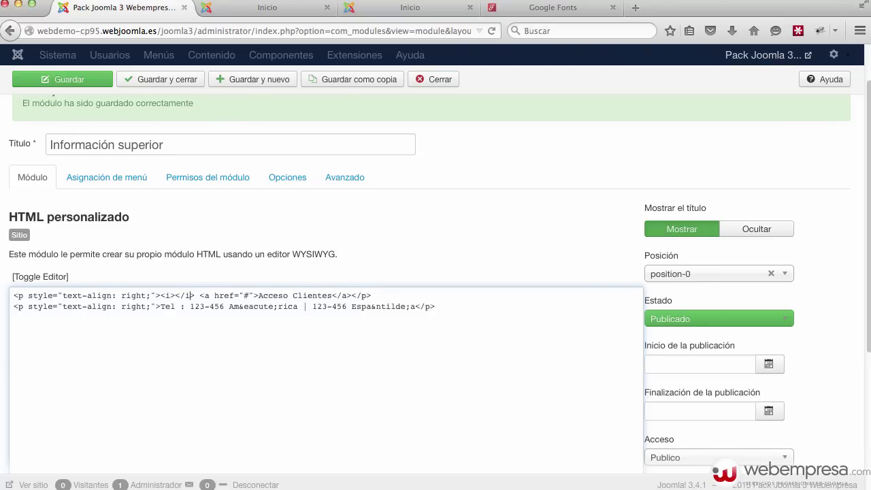
text( class="")
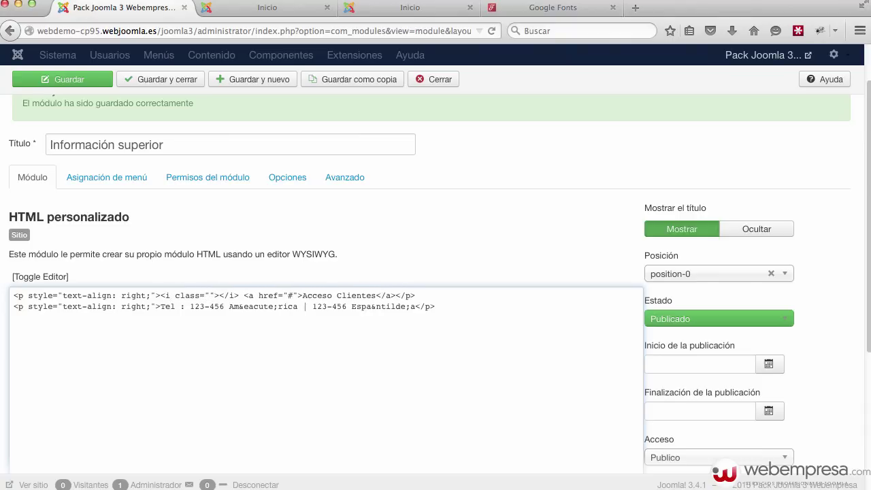
text(xxxx)
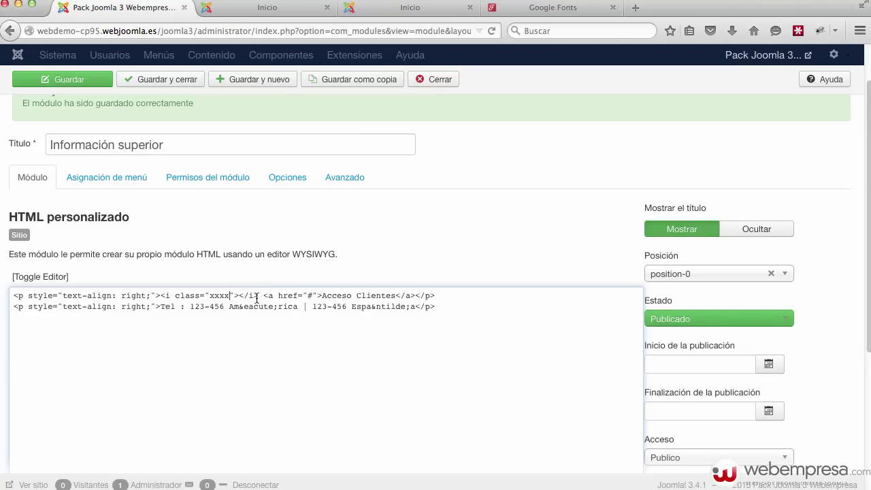
Set the icon class before Acceso Clientes to icon-user, save the module, and check the header on the public home page.
drag(258, 296, 160, 296)
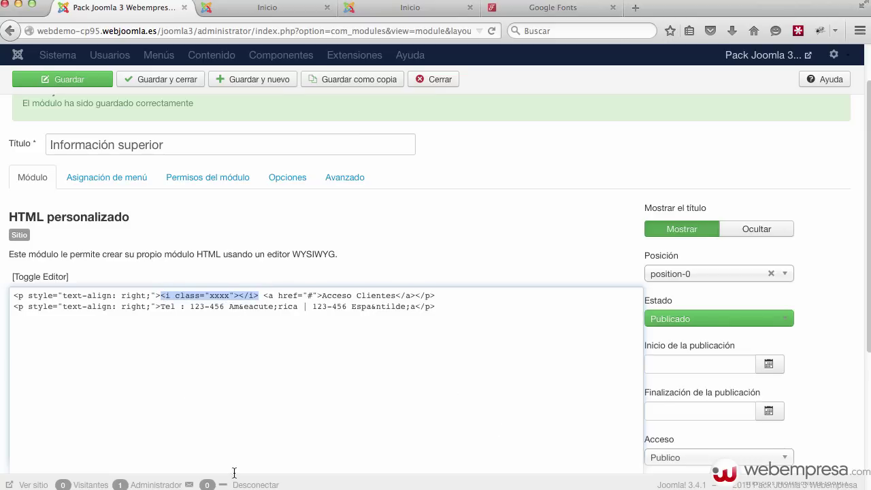
double_click(219, 295)
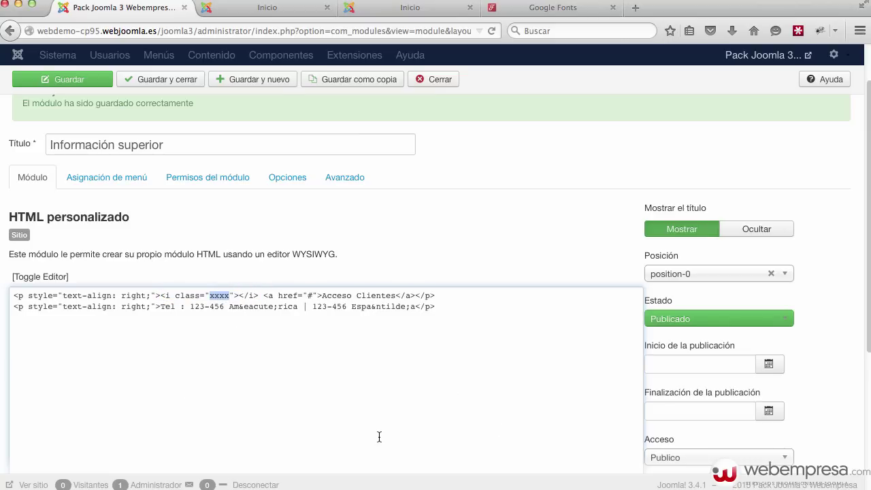
text(icon-user)
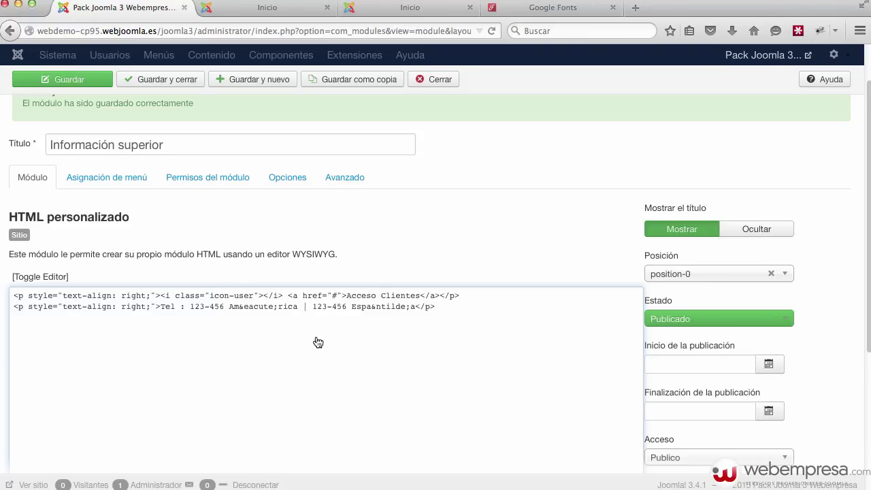
click(83, 83)
click(342, 6)
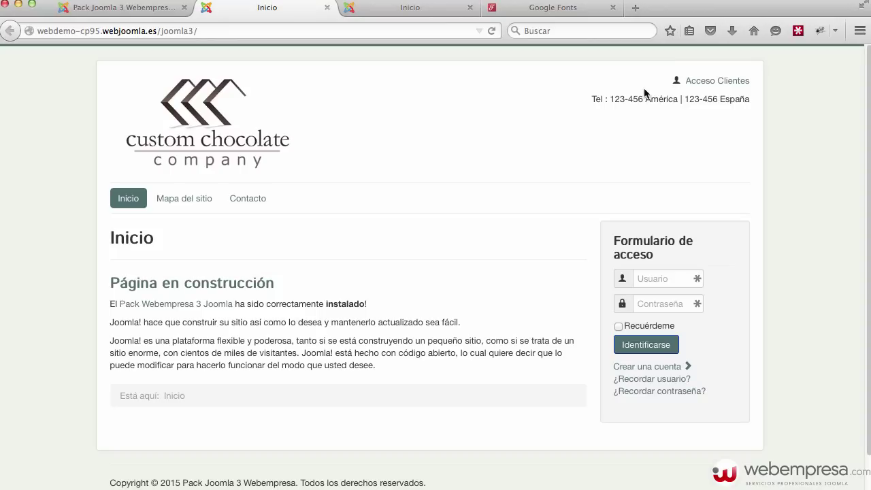
Copy the icon tag from the Acceso Clientes line to the start of the Tel text and set its class to icon-phone.
click(164, 11)
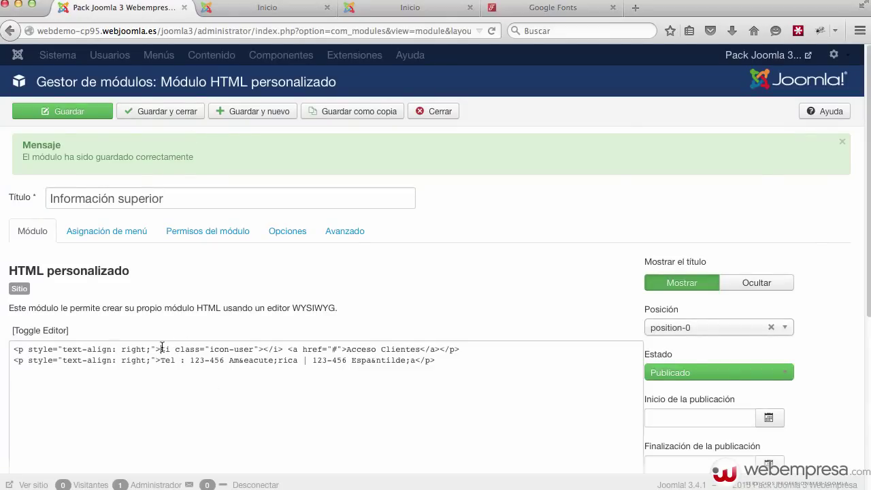
drag(161, 348, 282, 349)
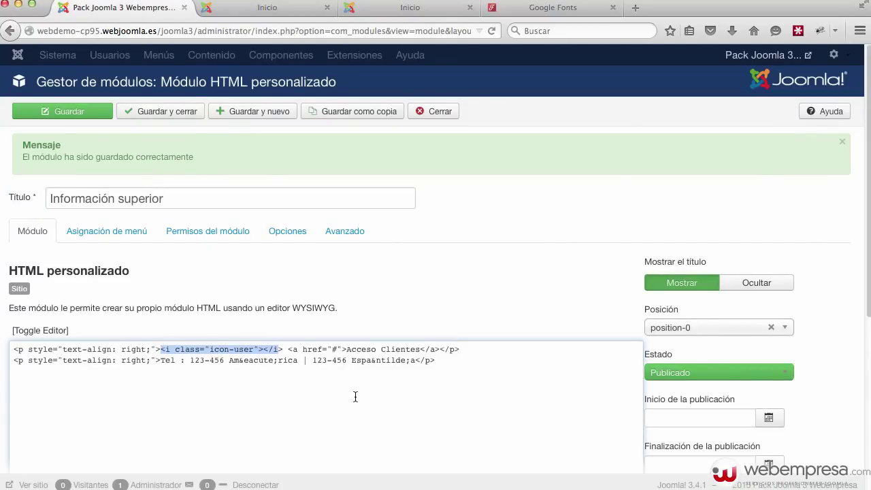
key(shift+Right)
key(super+c)
click(160, 361)
key(super+v)
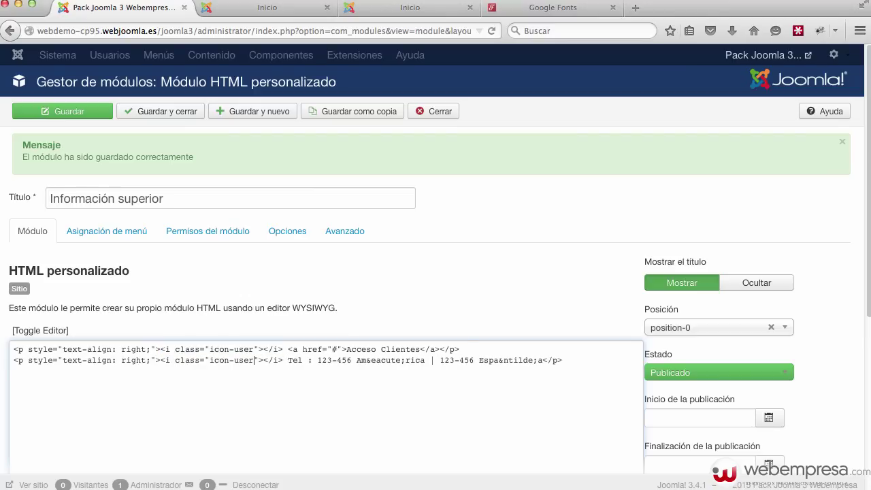
key(BackSpace)
key(BackSpace)
key(BackSpace)
key(BackSpace)
text(phone)
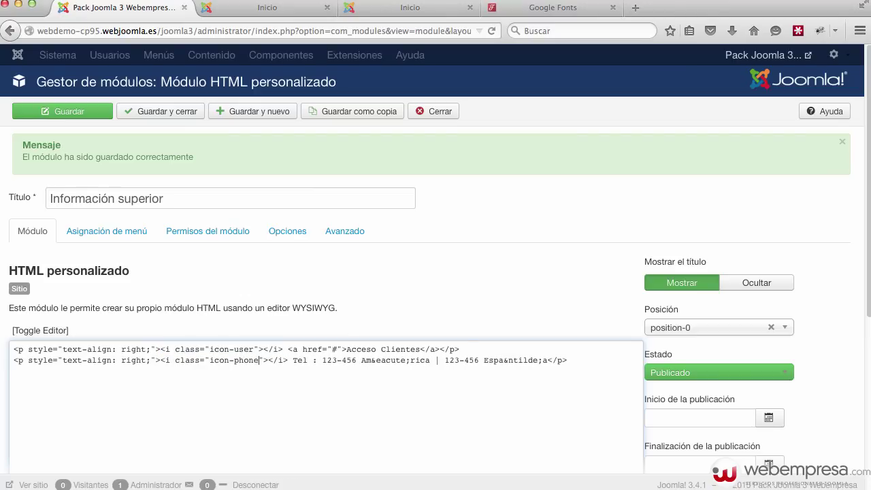
Save the module and reload the public home page to check the icon beside the telephone numbers.
click(72, 112)
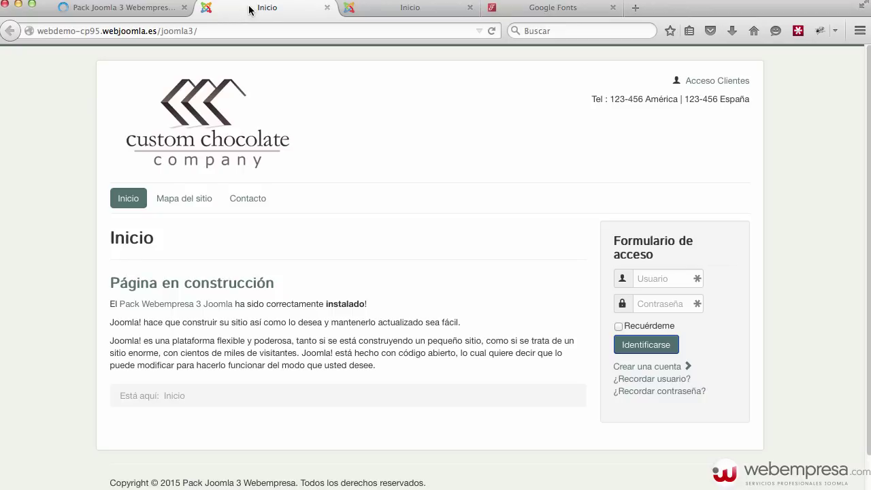
click(250, 8)
key(super+r)
Search the web for "ico moon joomla" in a new tab and open the help.joomla.fr page listing the IcoMoon icons.
click(635, 7)
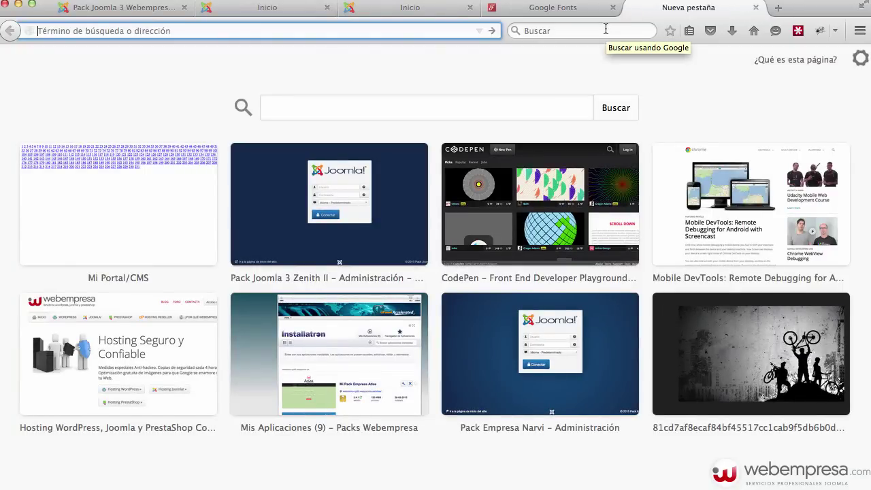
text(icon)
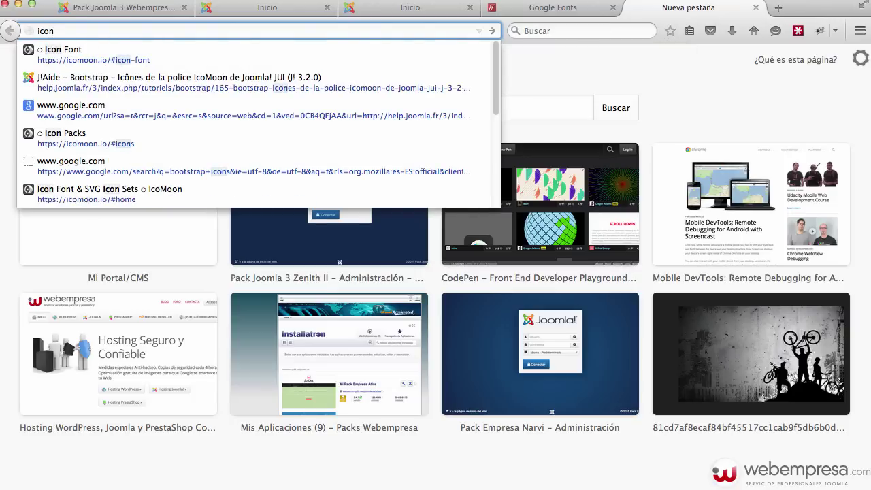
key(BackSpace)
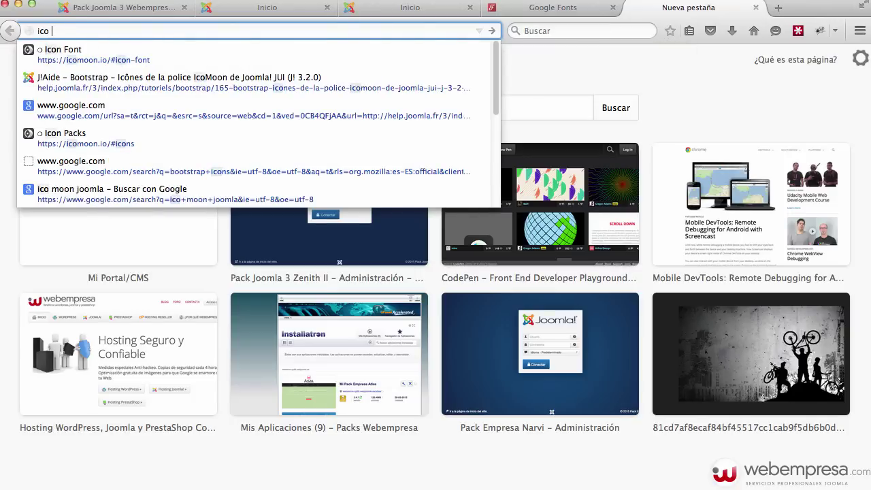
text(moon joomla)
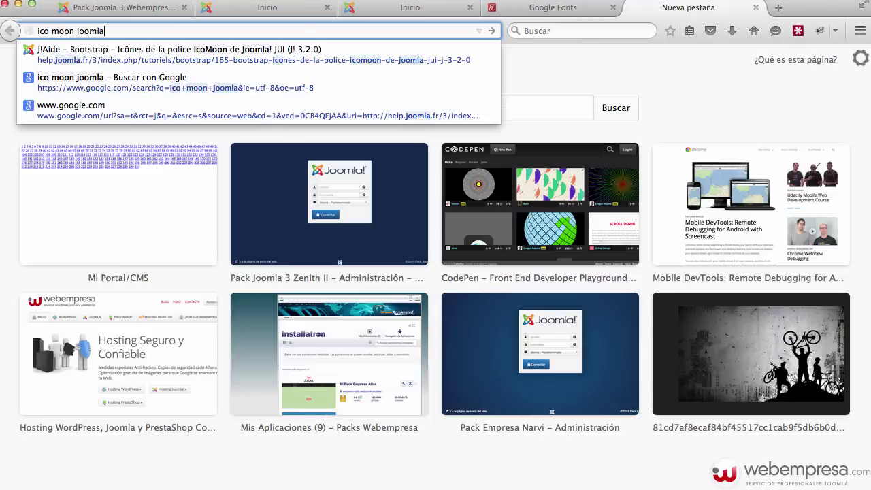
key(Return)
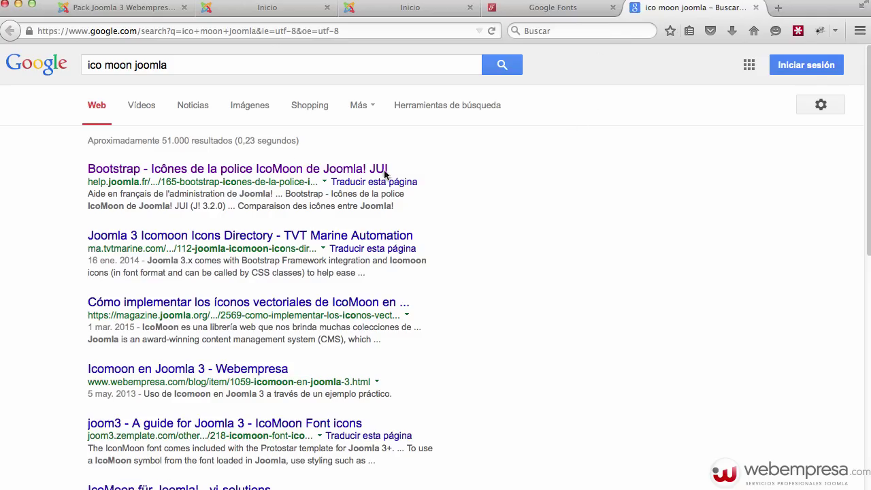
click(276, 169)
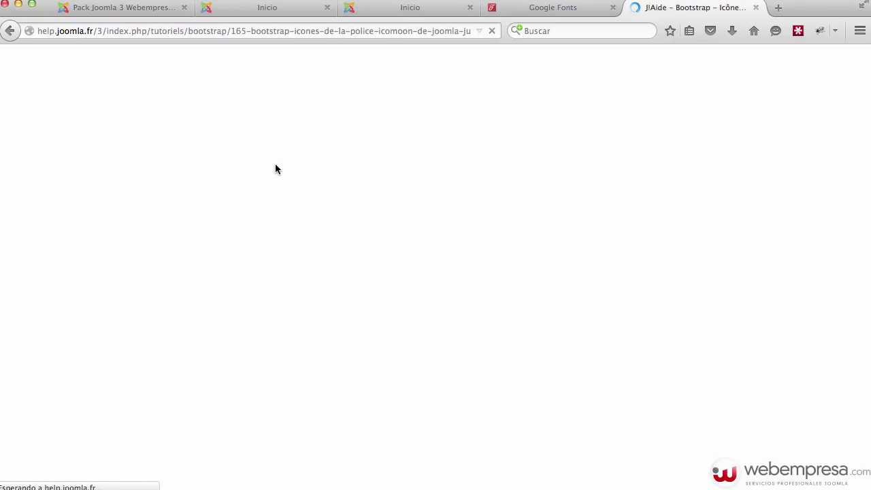
Find the shopping cart in the alphabetical icon table and copy its class name, icon-cart.
scroll(461, 250, down, 2)
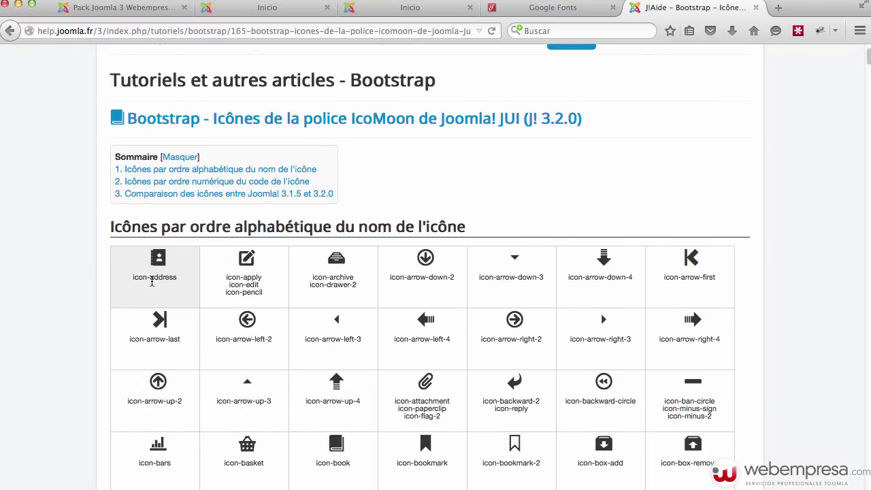
scroll(281, 287, down, 6)
scroll(282, 287, down, 1)
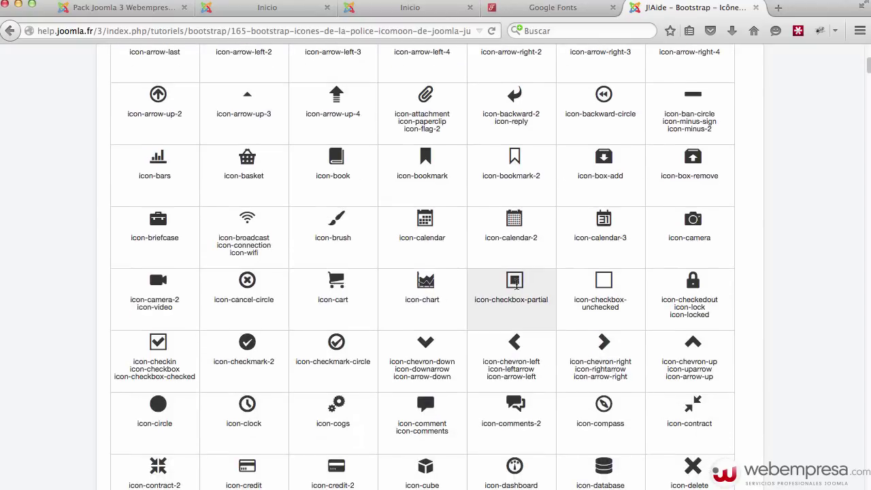
drag(351, 304, 319, 303)
key(super+c)
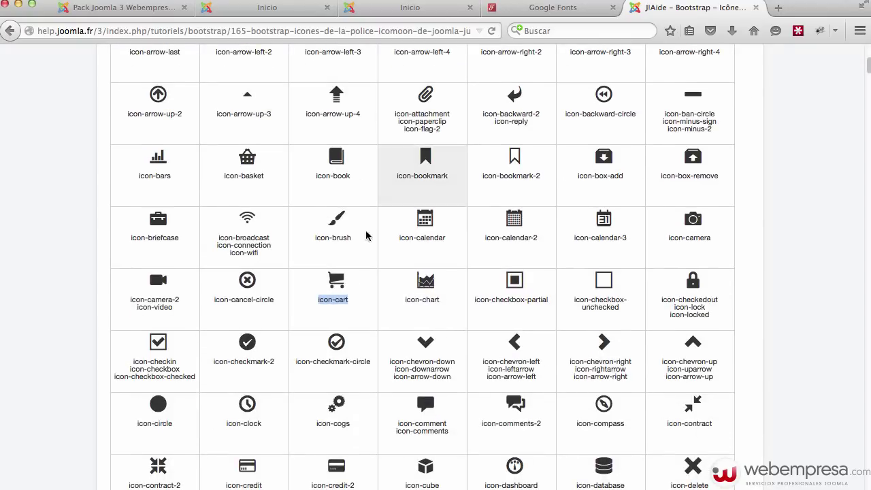
Replace the Tel line's icon class with icon-cart, save the module, and reload the public home page to check it.
click(161, 14)
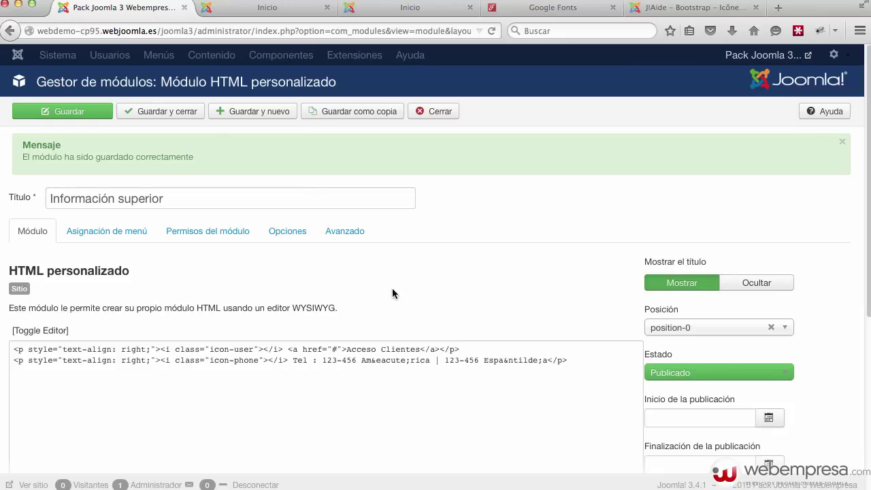
click(211, 361)
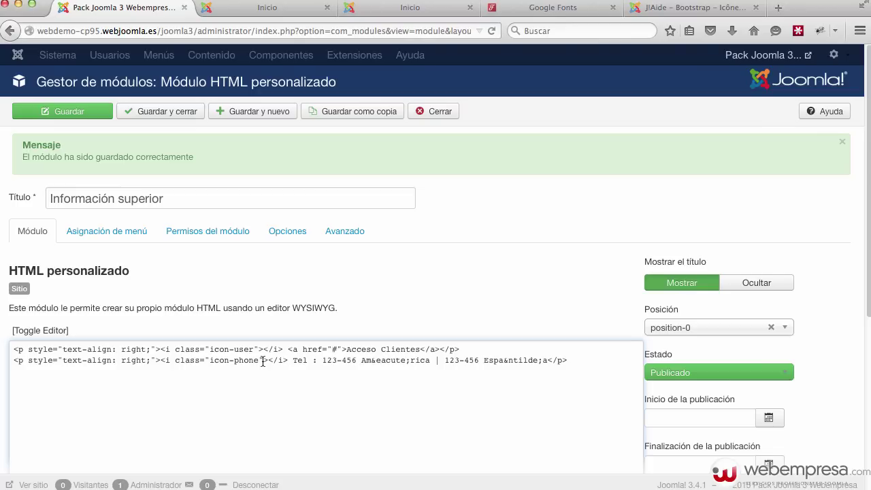
shift+click(260, 360)
key(super+v)
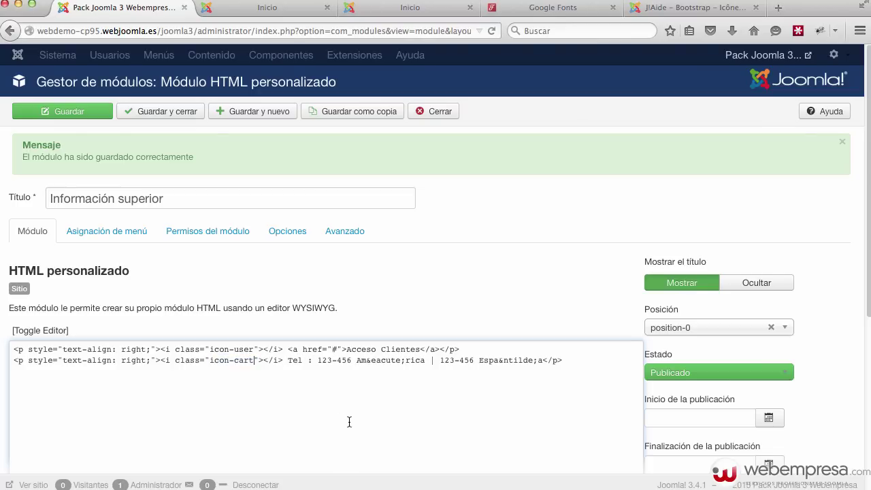
click(63, 111)
click(278, 8)
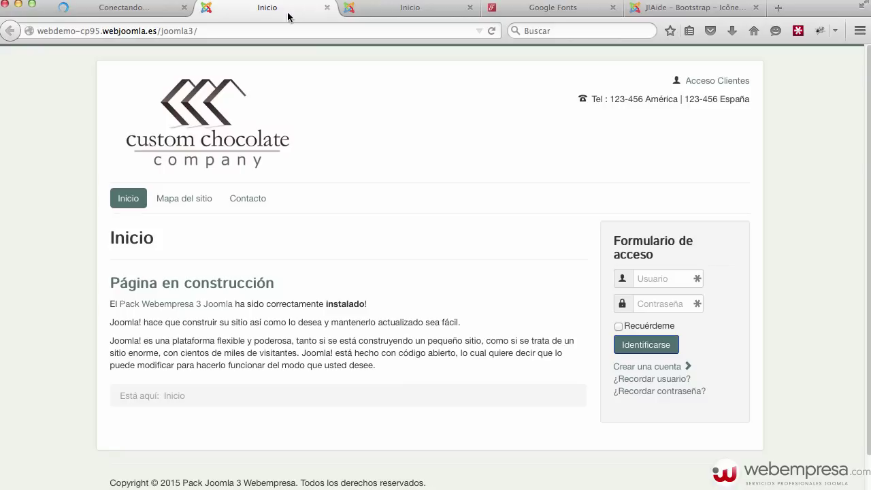
key(super+r)
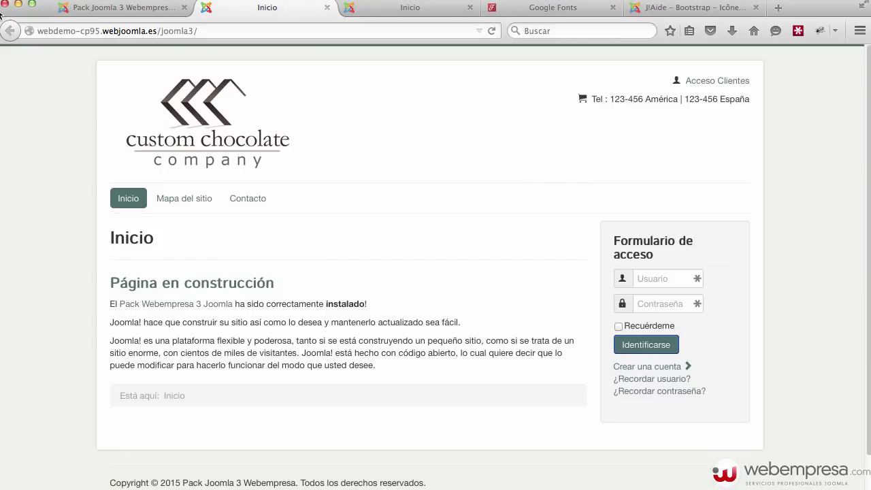
Set the Tel line's icon class in the module's HTML back to icon-phone and save the module.
click(77, 12)
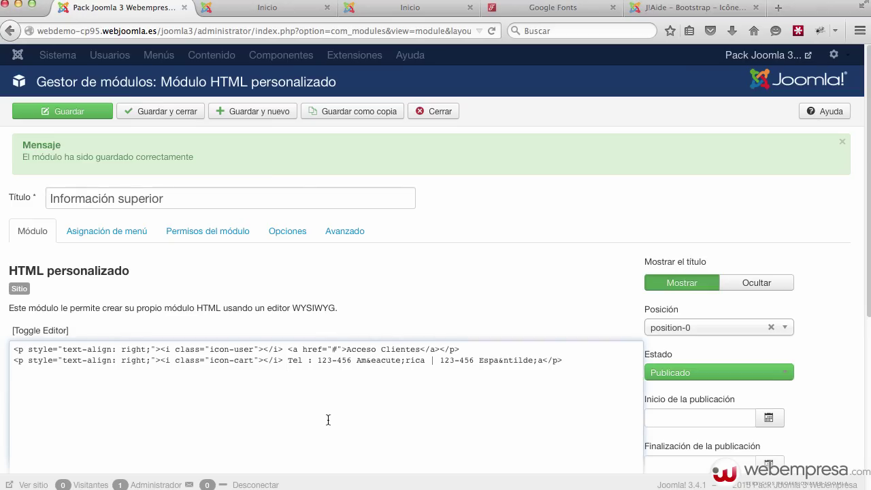
double_click(247, 360)
text(phone)
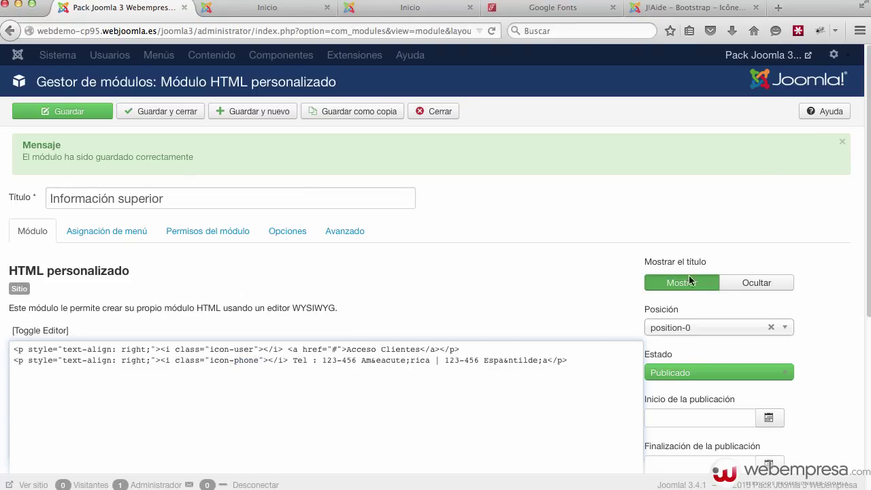
click(16, 116)
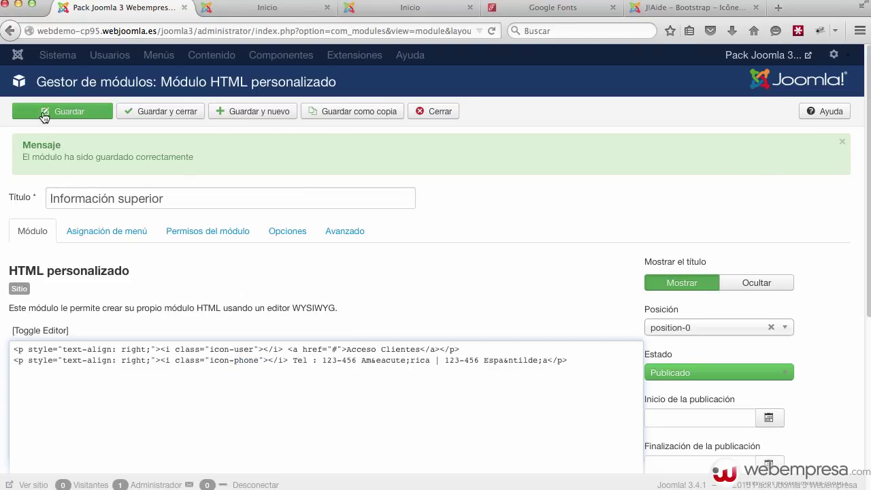
Look through more of the IcoMoon icon list for available class names, and close that page.
click(697, 8)
scroll(653, 197, down, 10)
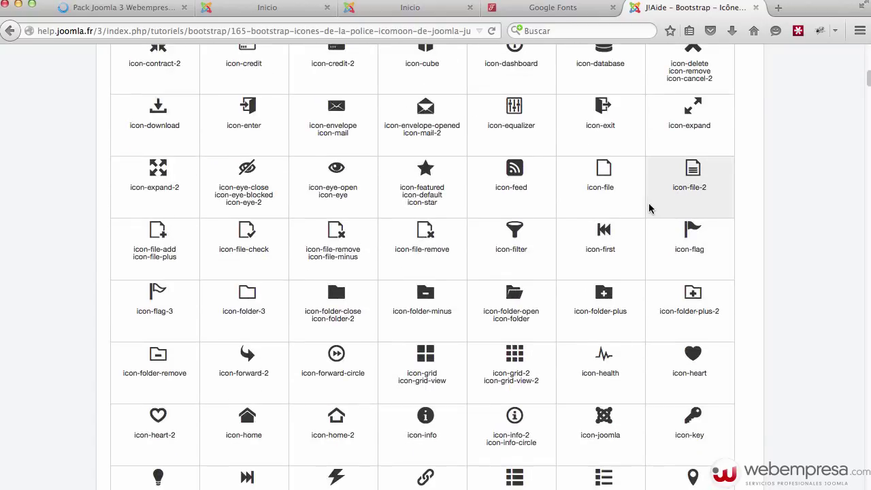
scroll(650, 216, down, 3)
scroll(647, 217, up, 5)
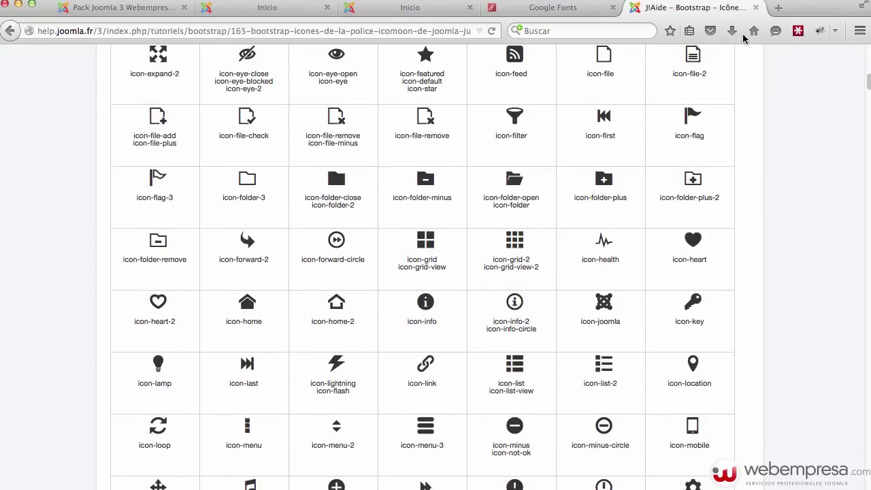
scroll(666, 223, up, 15)
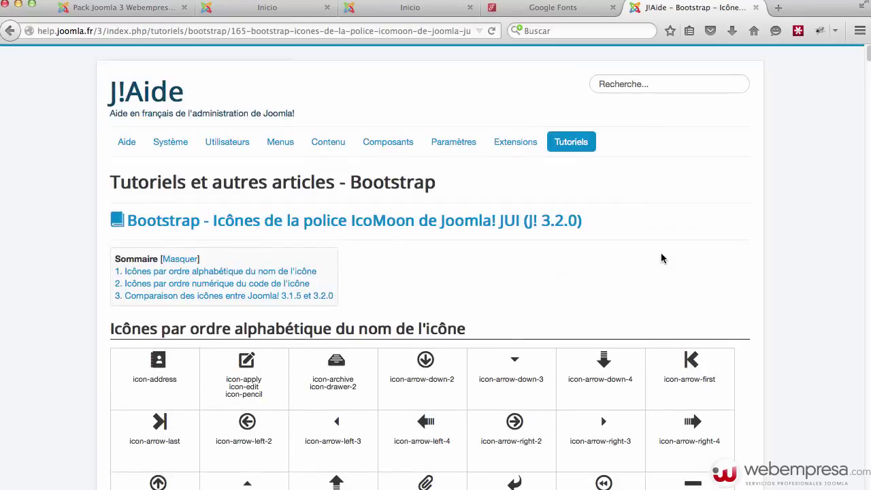
click(755, 7)
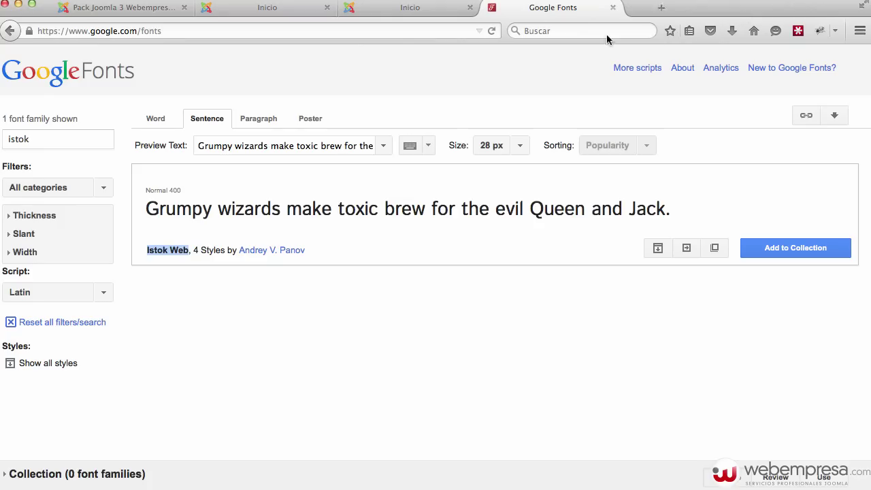
Return to the public home page without the position preview and reload it to check the header icons.
click(371, 8)
click(260, 13)
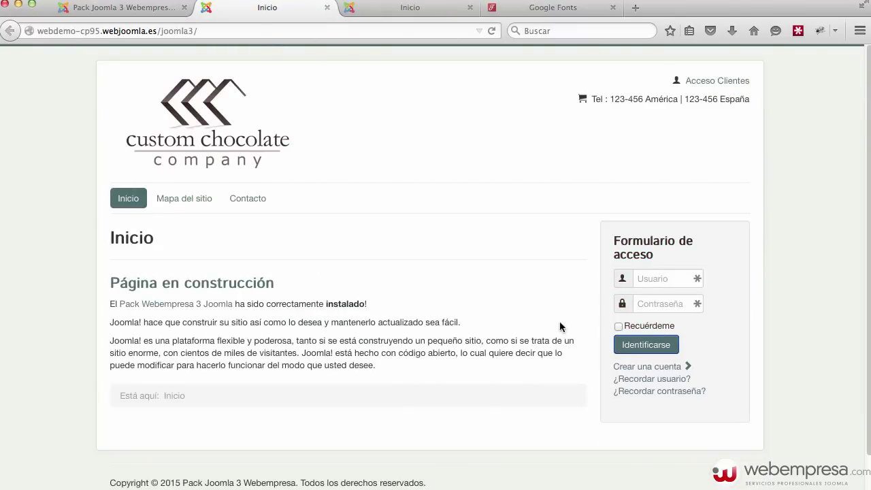
key(super+r)
Close the Información superior module and start a new site module of type Buscar.
click(93, 10)
click(434, 116)
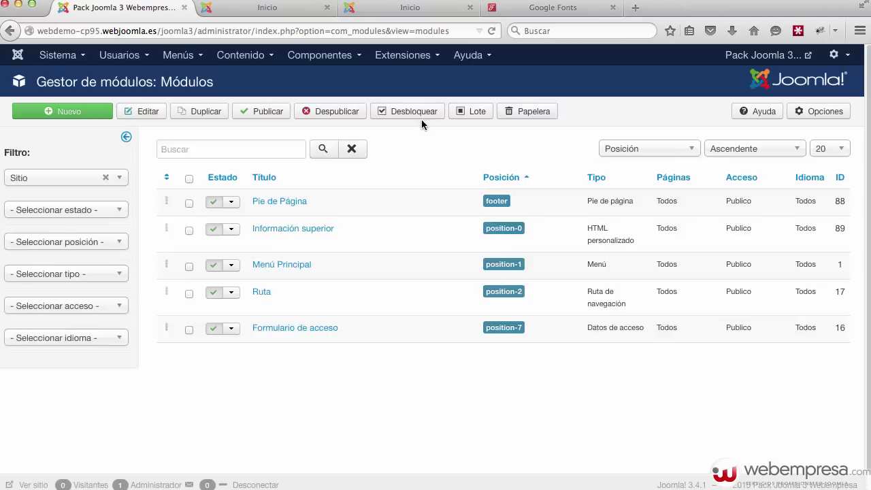
click(87, 114)
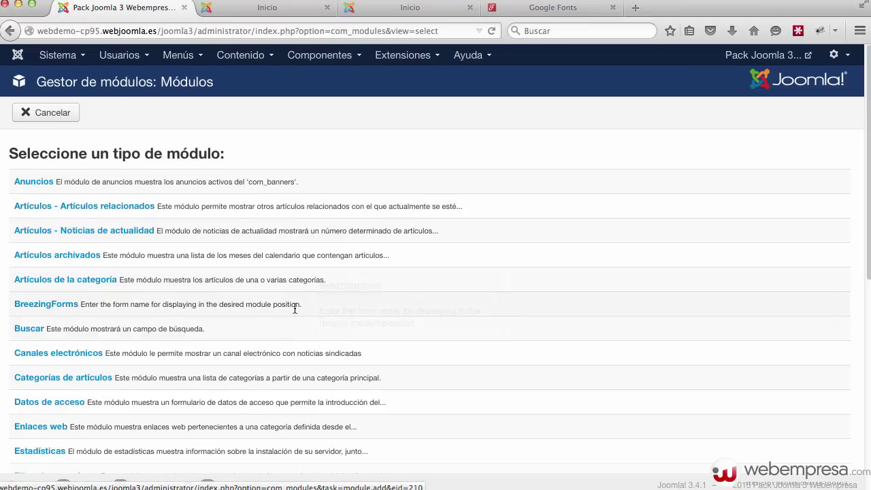
scroll(294, 307, down, 1)
scroll(294, 306, down, 1)
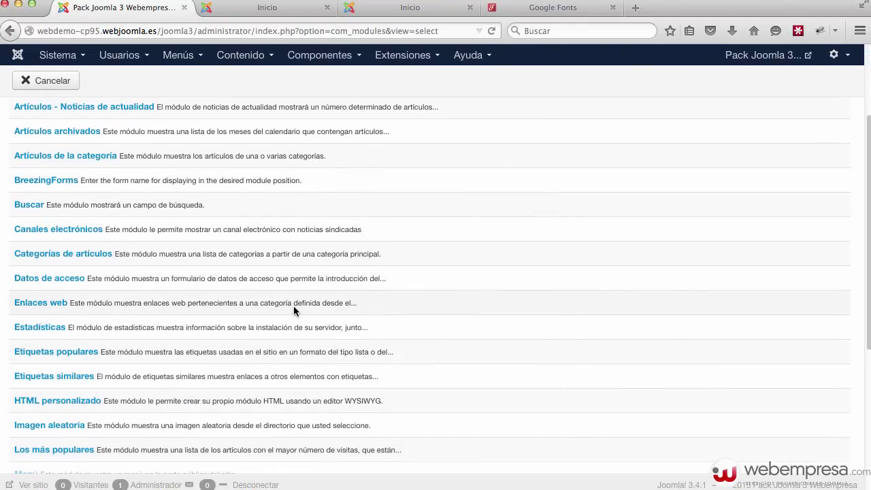
click(25, 204)
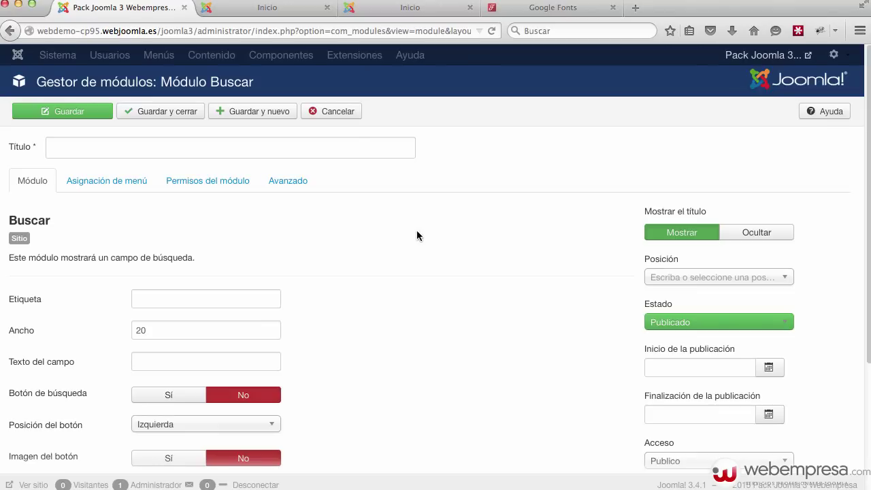
Title the new search module Buscar and set its title to Ocultar.
click(148, 141)
text(Bsu)
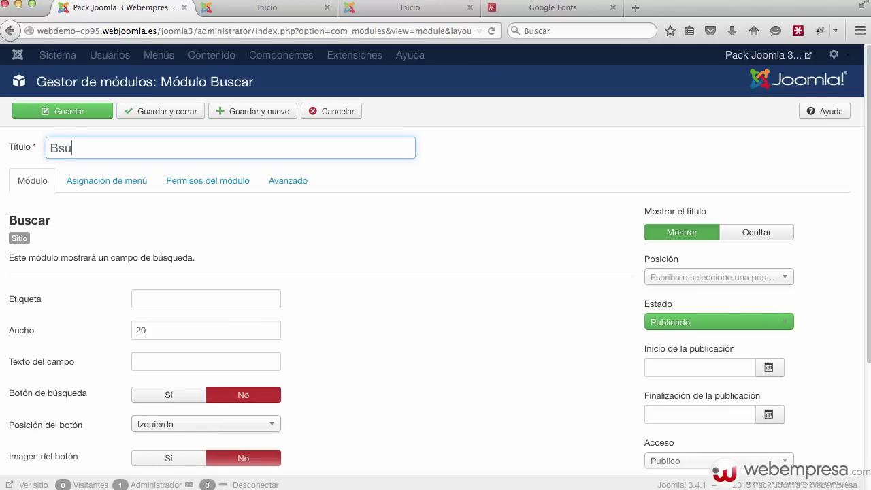
key(BackSpace)
key(BackSpace)
text(uscar)
click(753, 233)
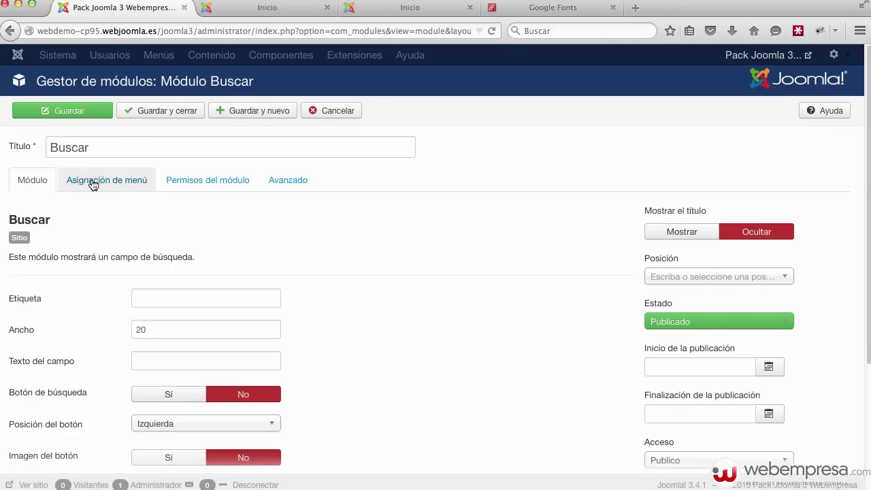
Assign the search module to the Buscar [position-0] position and save it.
scroll(395, 280, down, 1)
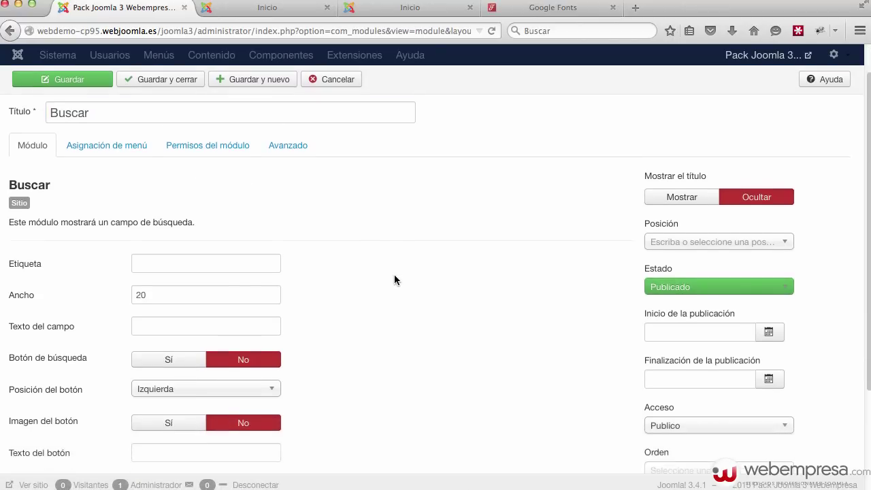
click(737, 246)
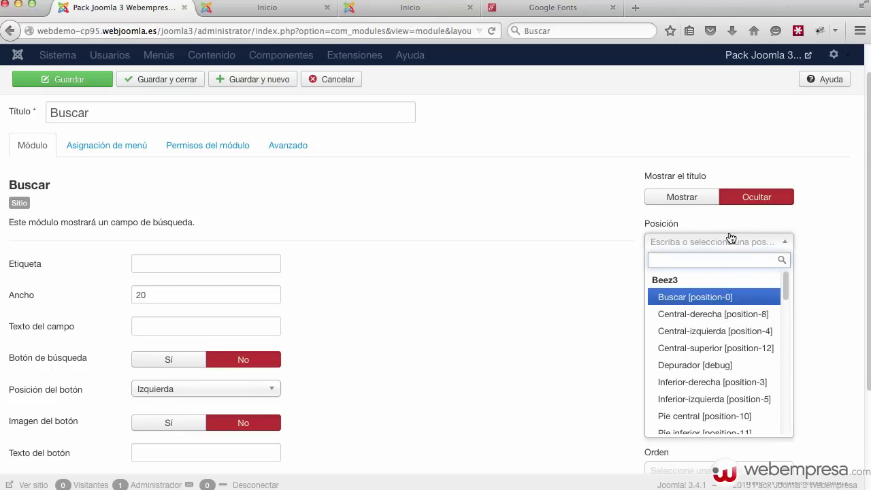
text(pos)
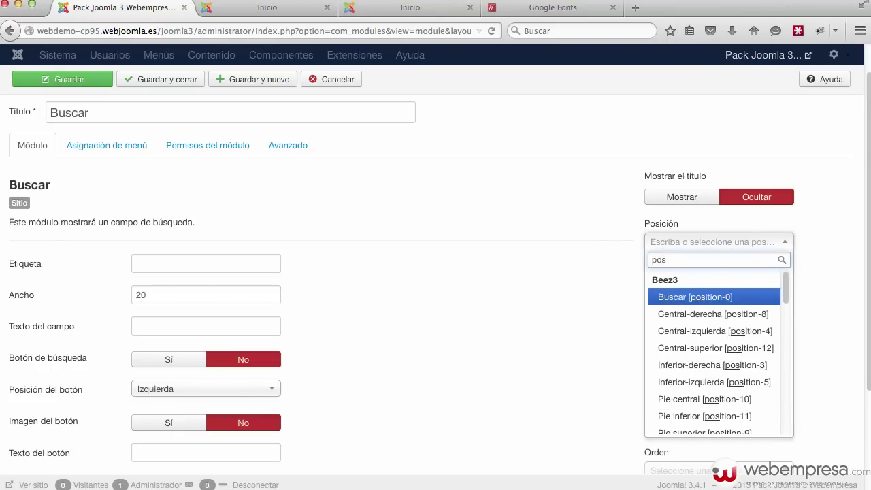
click(722, 297)
scroll(384, 282, down, 4)
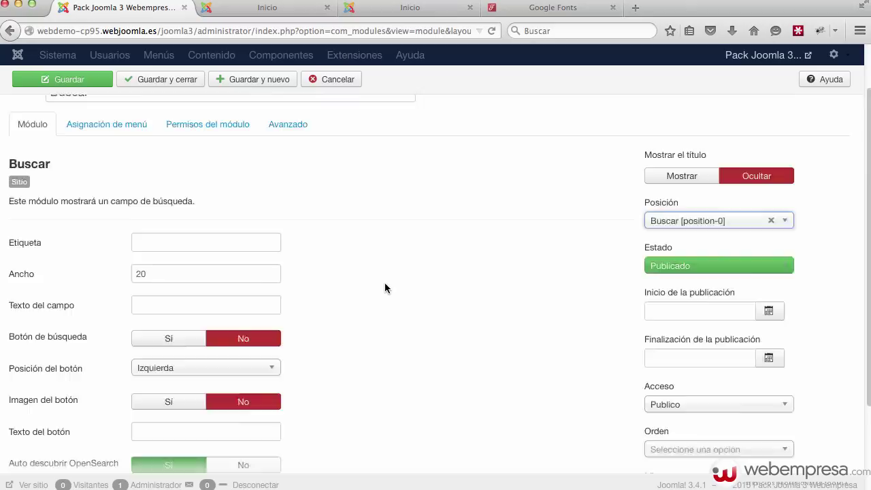
scroll(385, 288, up, 5)
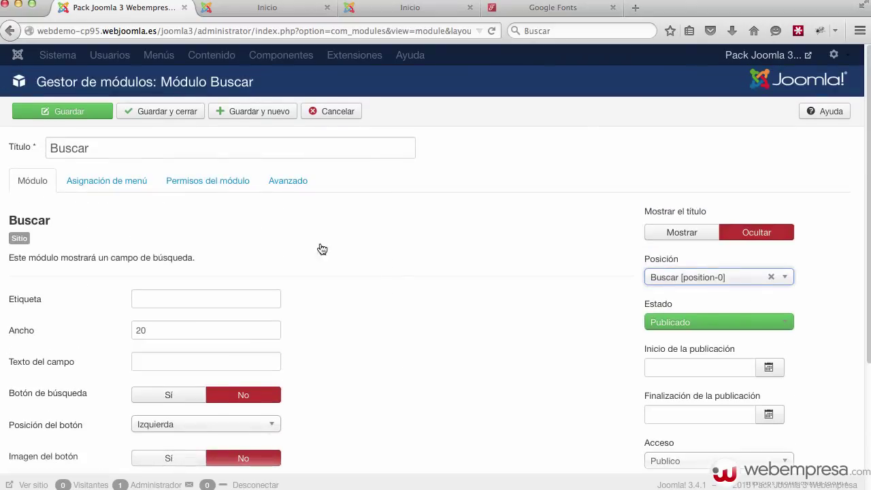
click(68, 110)
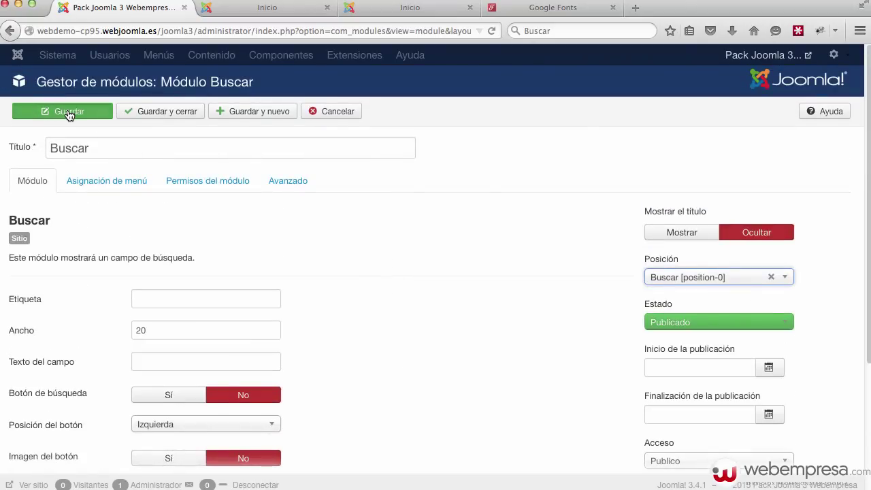
Reload the public home page and check the search field in the header by focusing it.
click(270, 8)
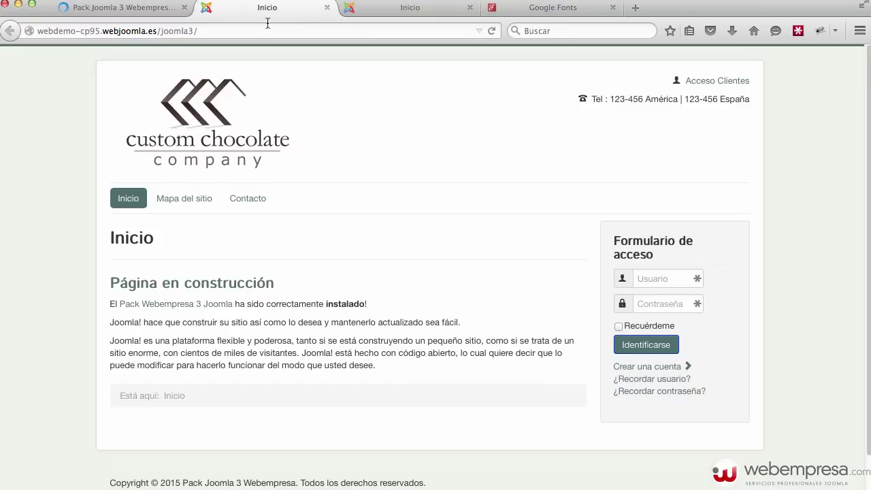
click(490, 29)
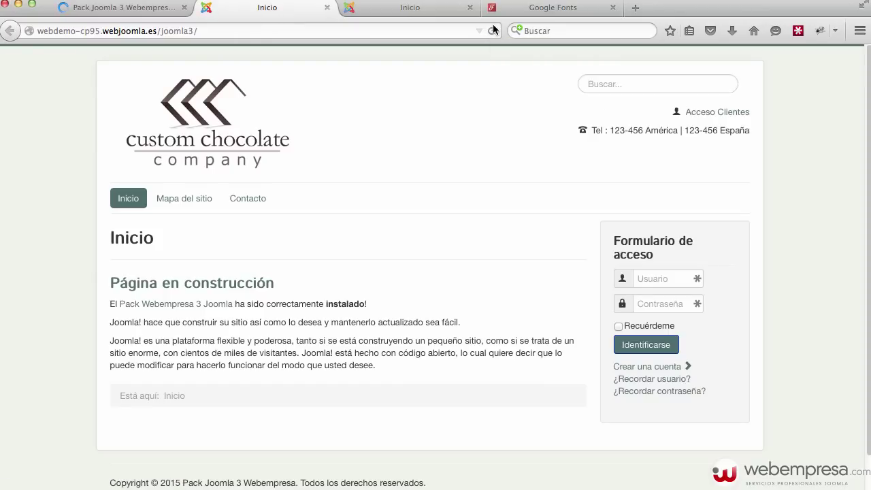
click(676, 84)
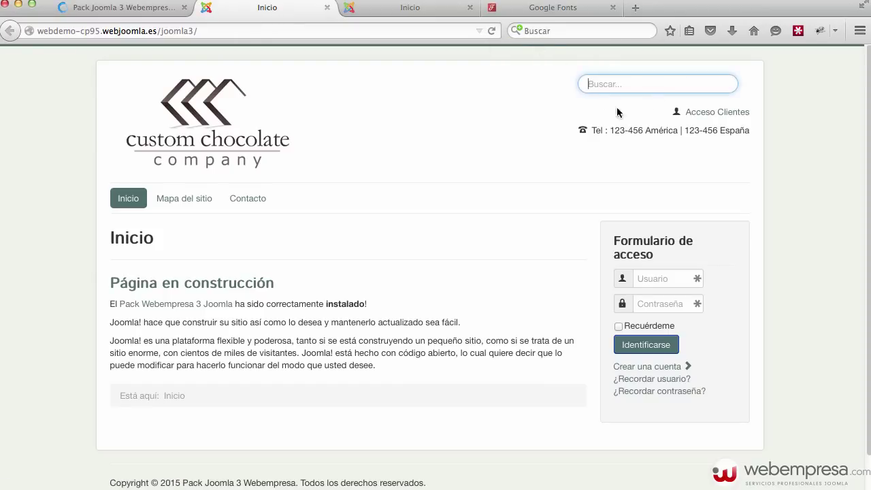
click(466, 128)
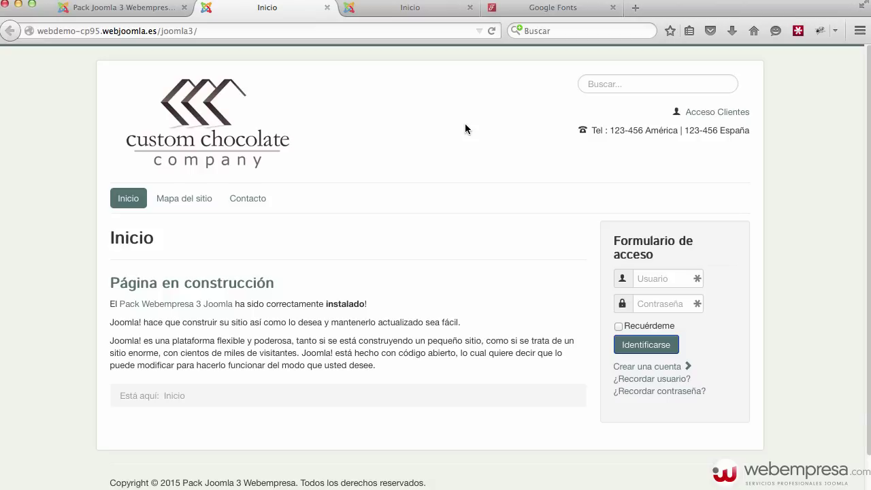
click(623, 84)
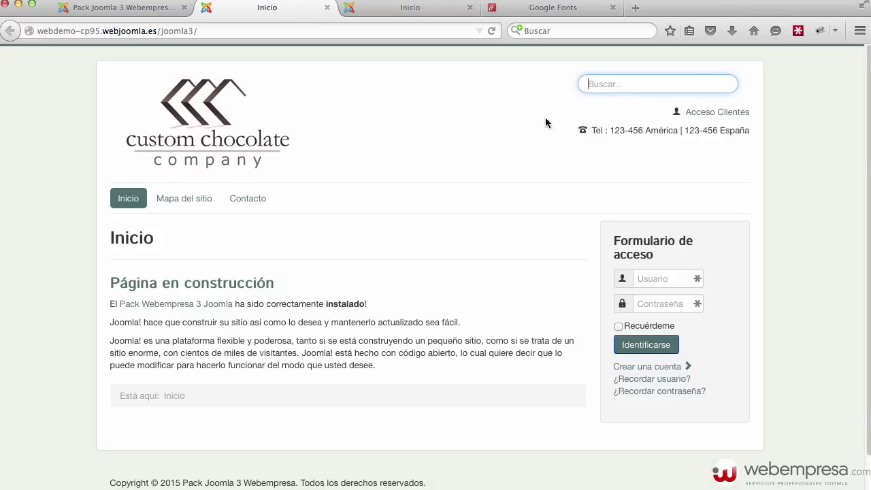
click(546, 123)
Close the Buscar module in the administrator and filter the module list to position-0.
click(72, 6)
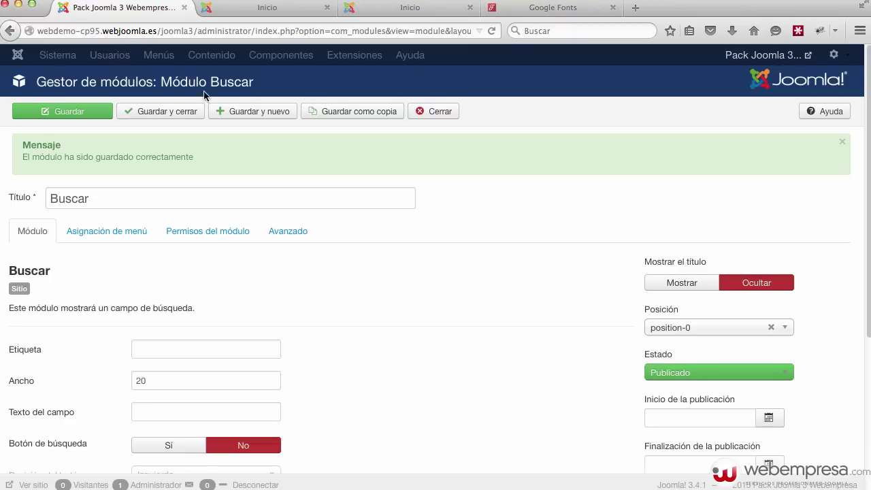
click(442, 114)
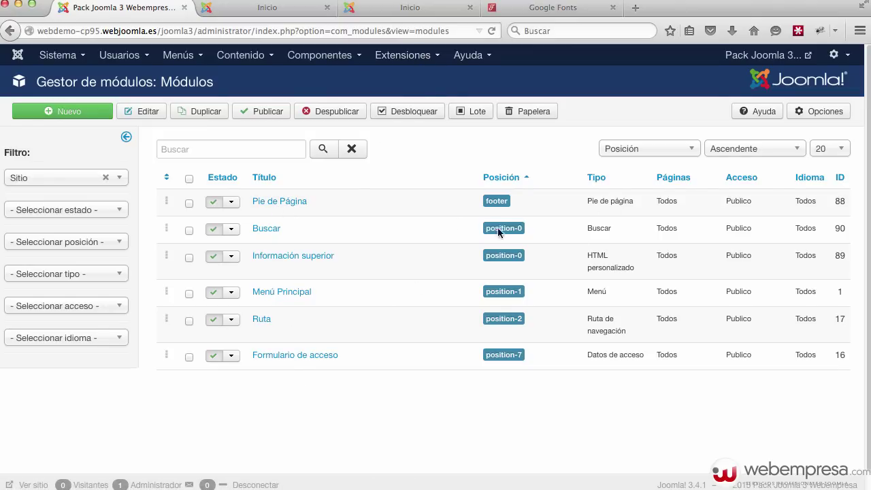
click(105, 242)
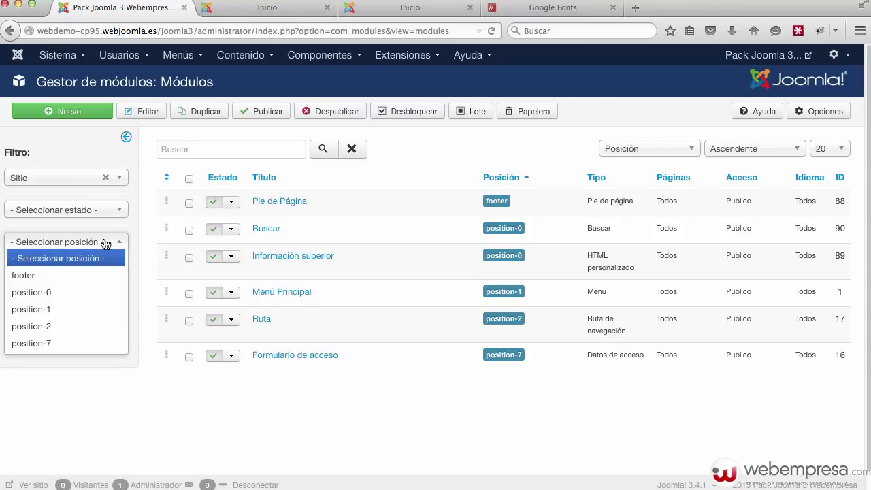
click(61, 291)
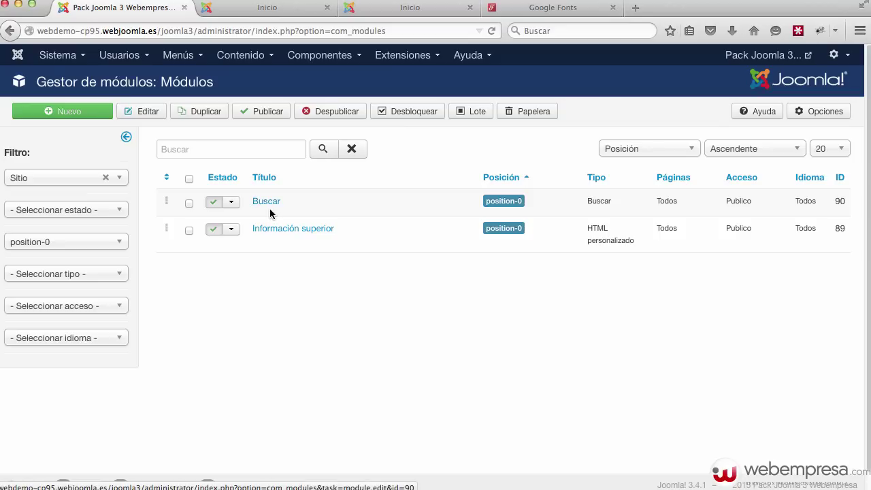
Sort the position-0 modules by Orden, move Información superior above Buscar, and reload the public home page.
click(166, 180)
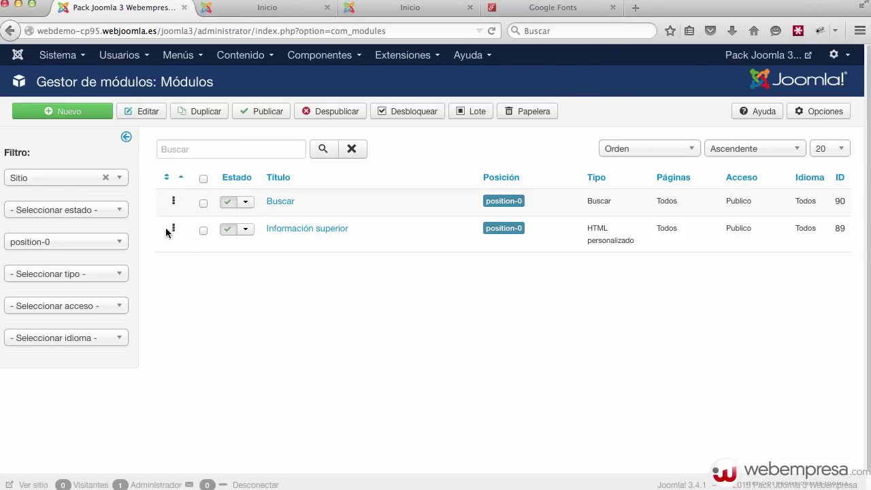
drag(177, 230, 178, 196)
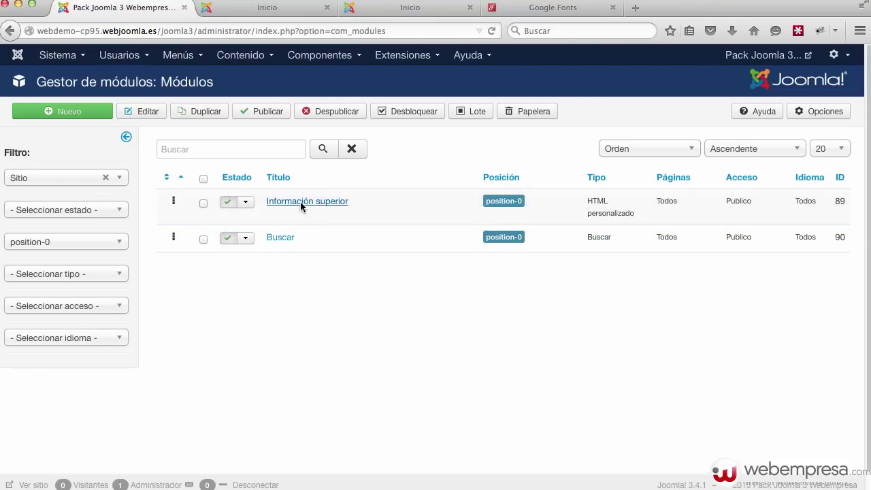
click(209, 7)
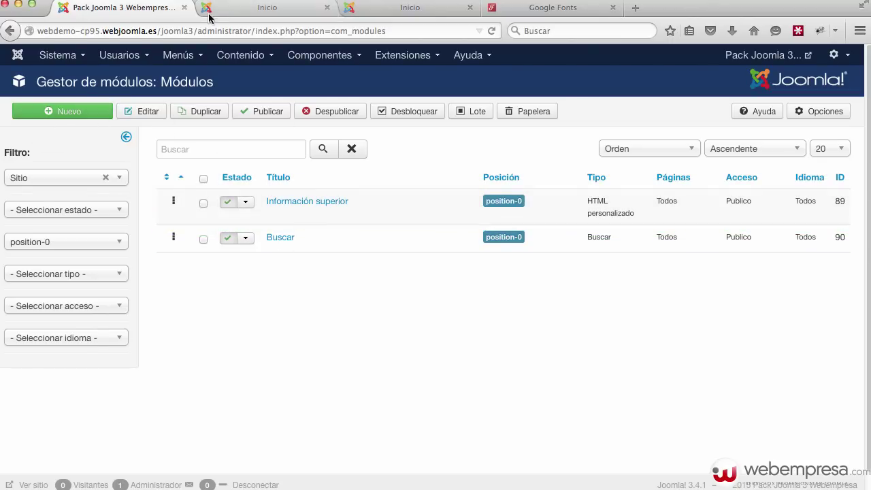
key(super+r)
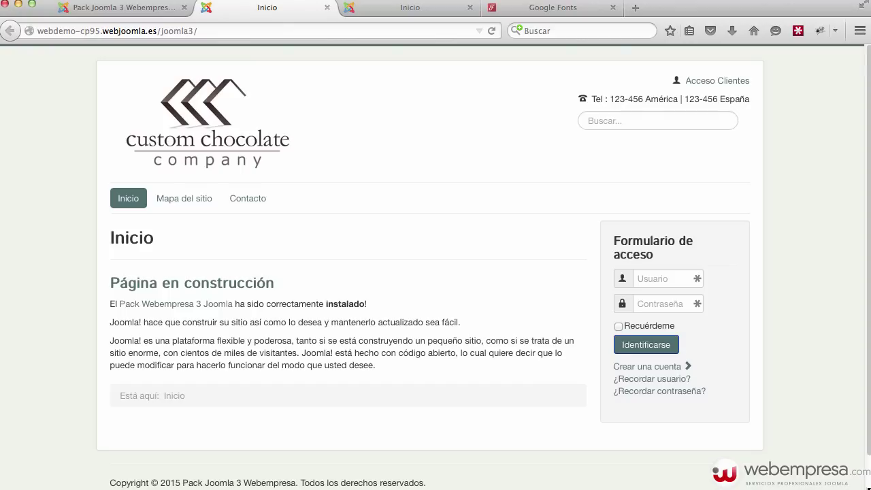
Narrow the browser window to about phone width to examine the home page's responsive layout, and restore the full window width.
drag(868, 487, 222, 483)
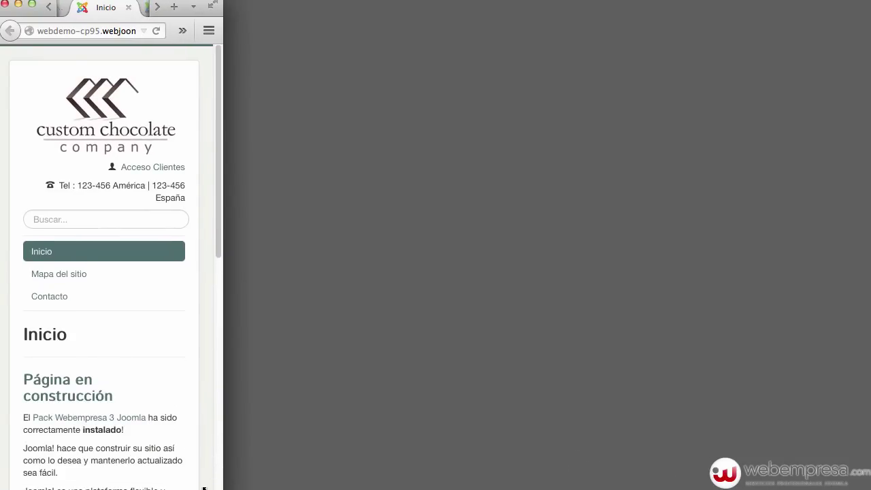
scroll(143, 323, down, 10)
scroll(154, 333, up, 10)
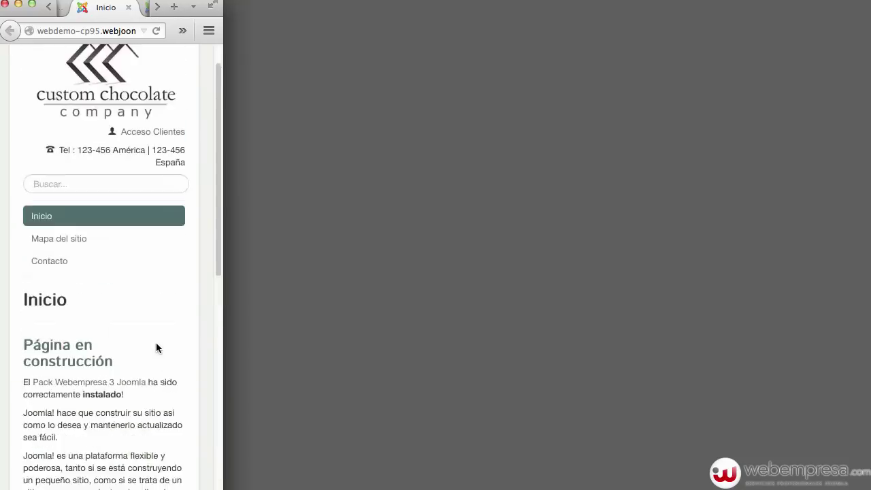
drag(223, 487, 867, 487)
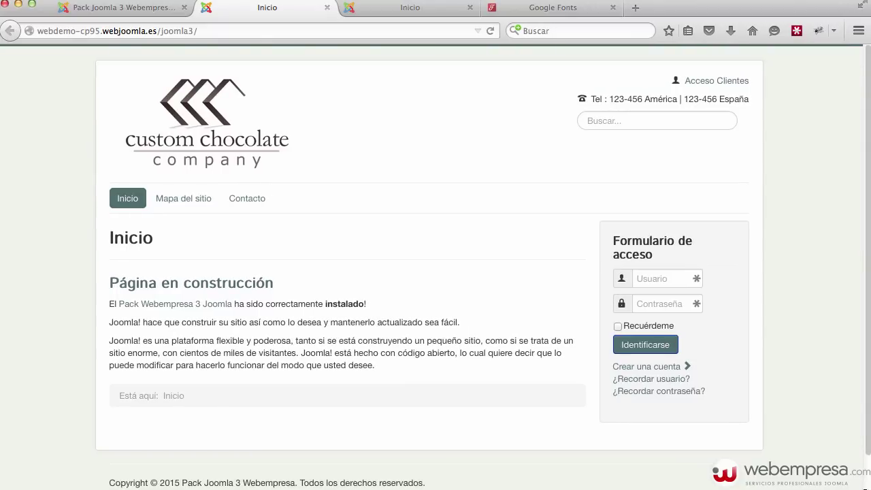